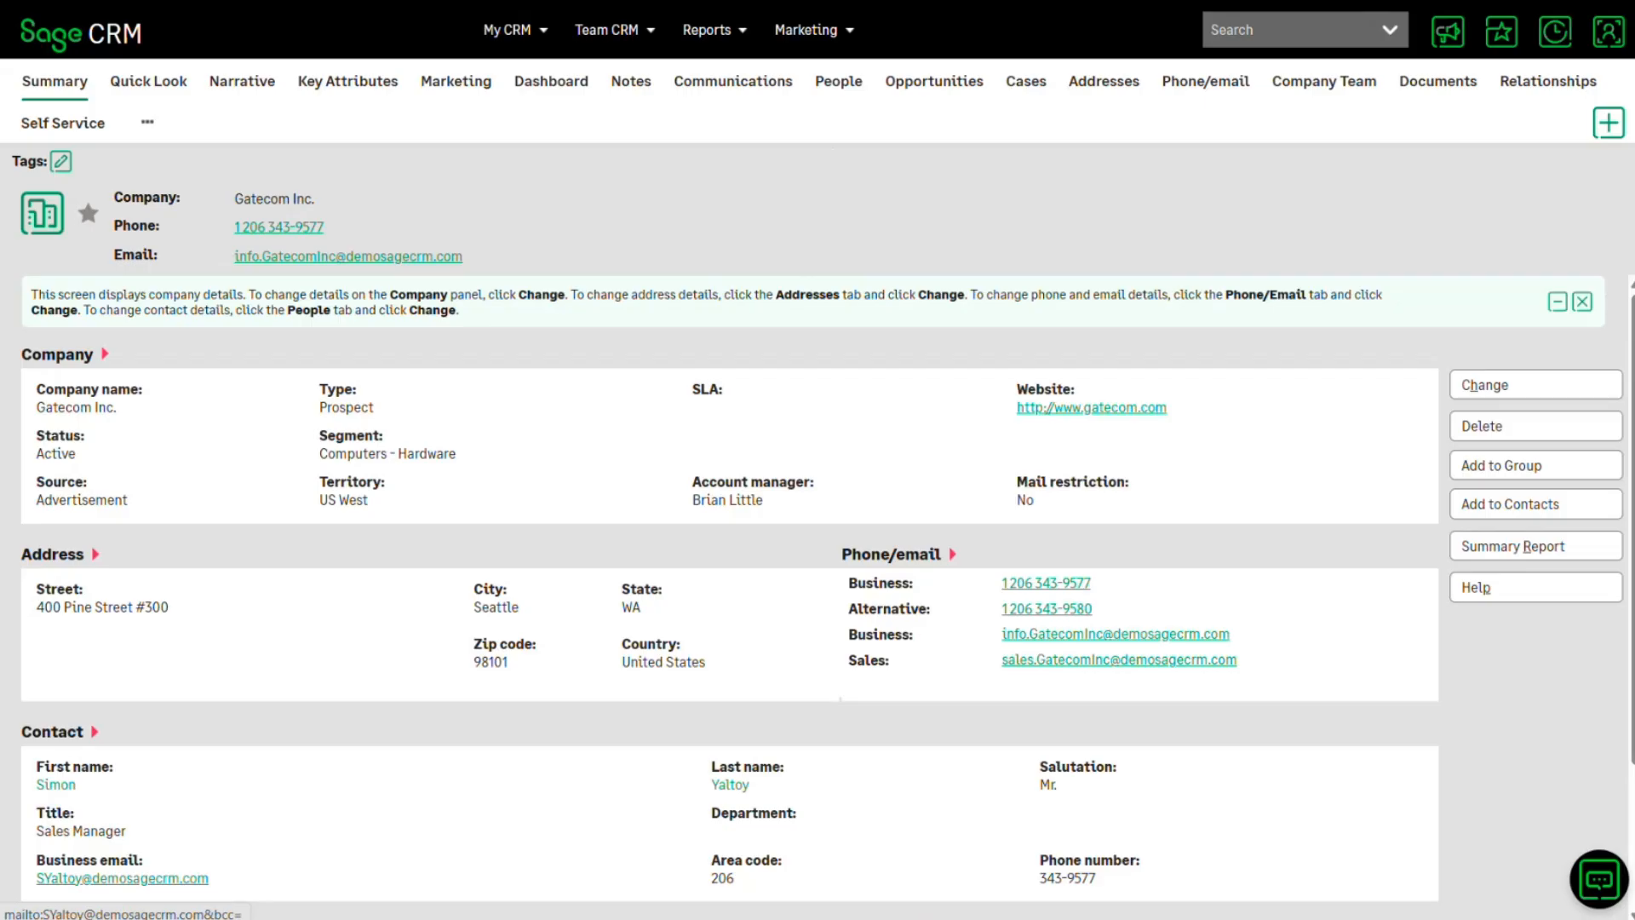
Step: Start an email from Gatecom Inc.'s 120 user Expense system opportunity and find "example" documents, choosing example_contract.pdf as the attachment
left_click(122, 879)
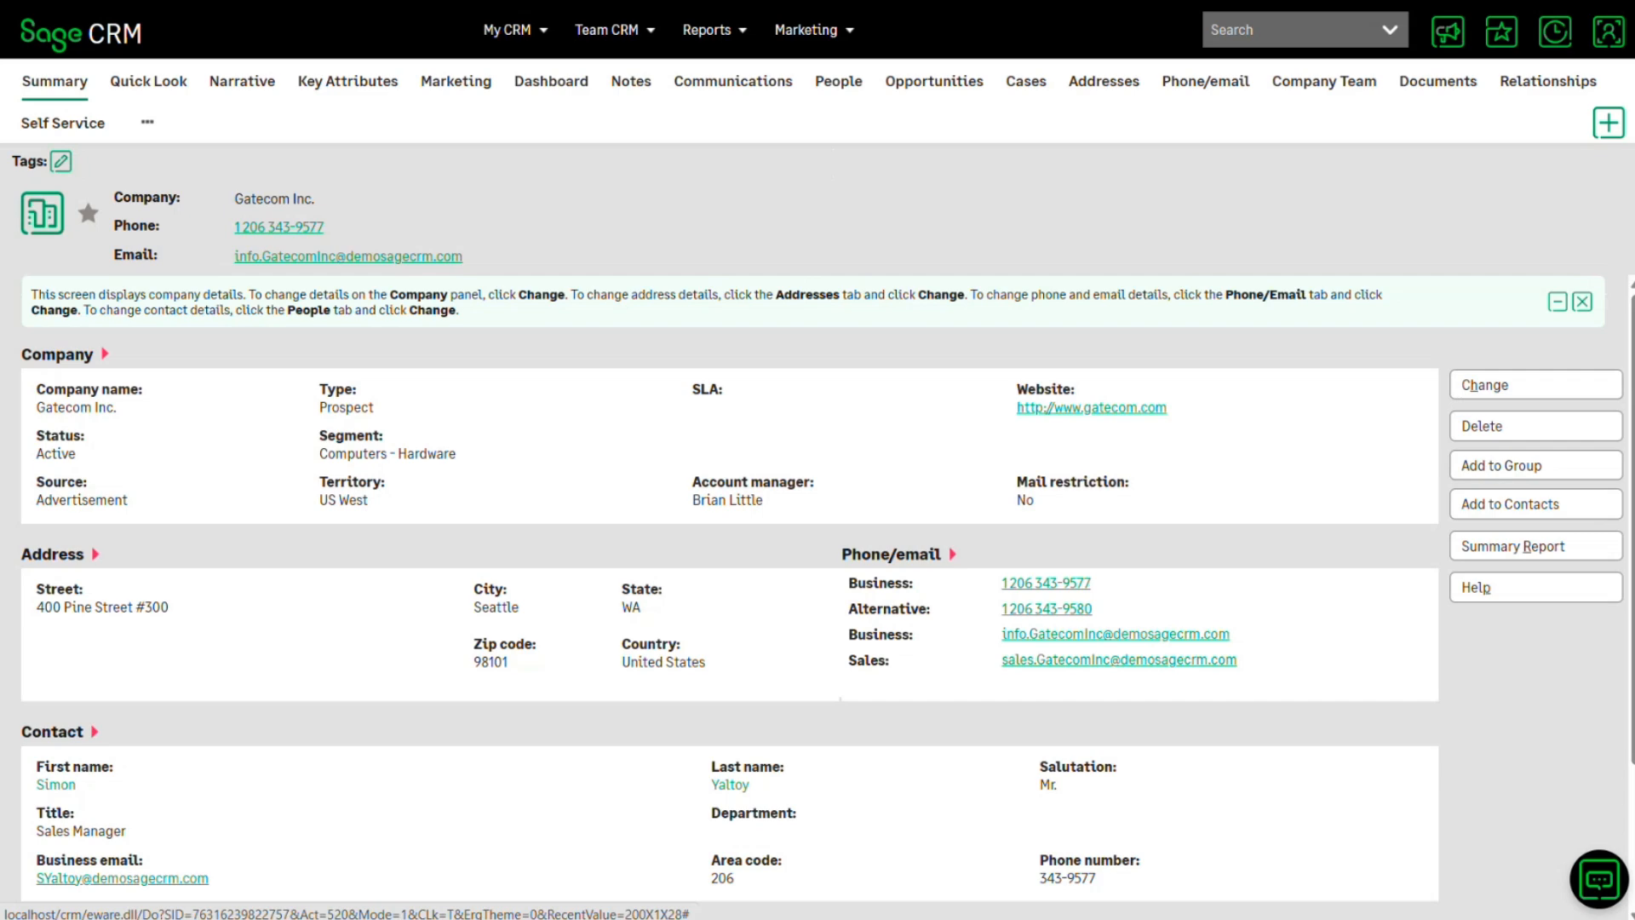
left_click(934, 82)
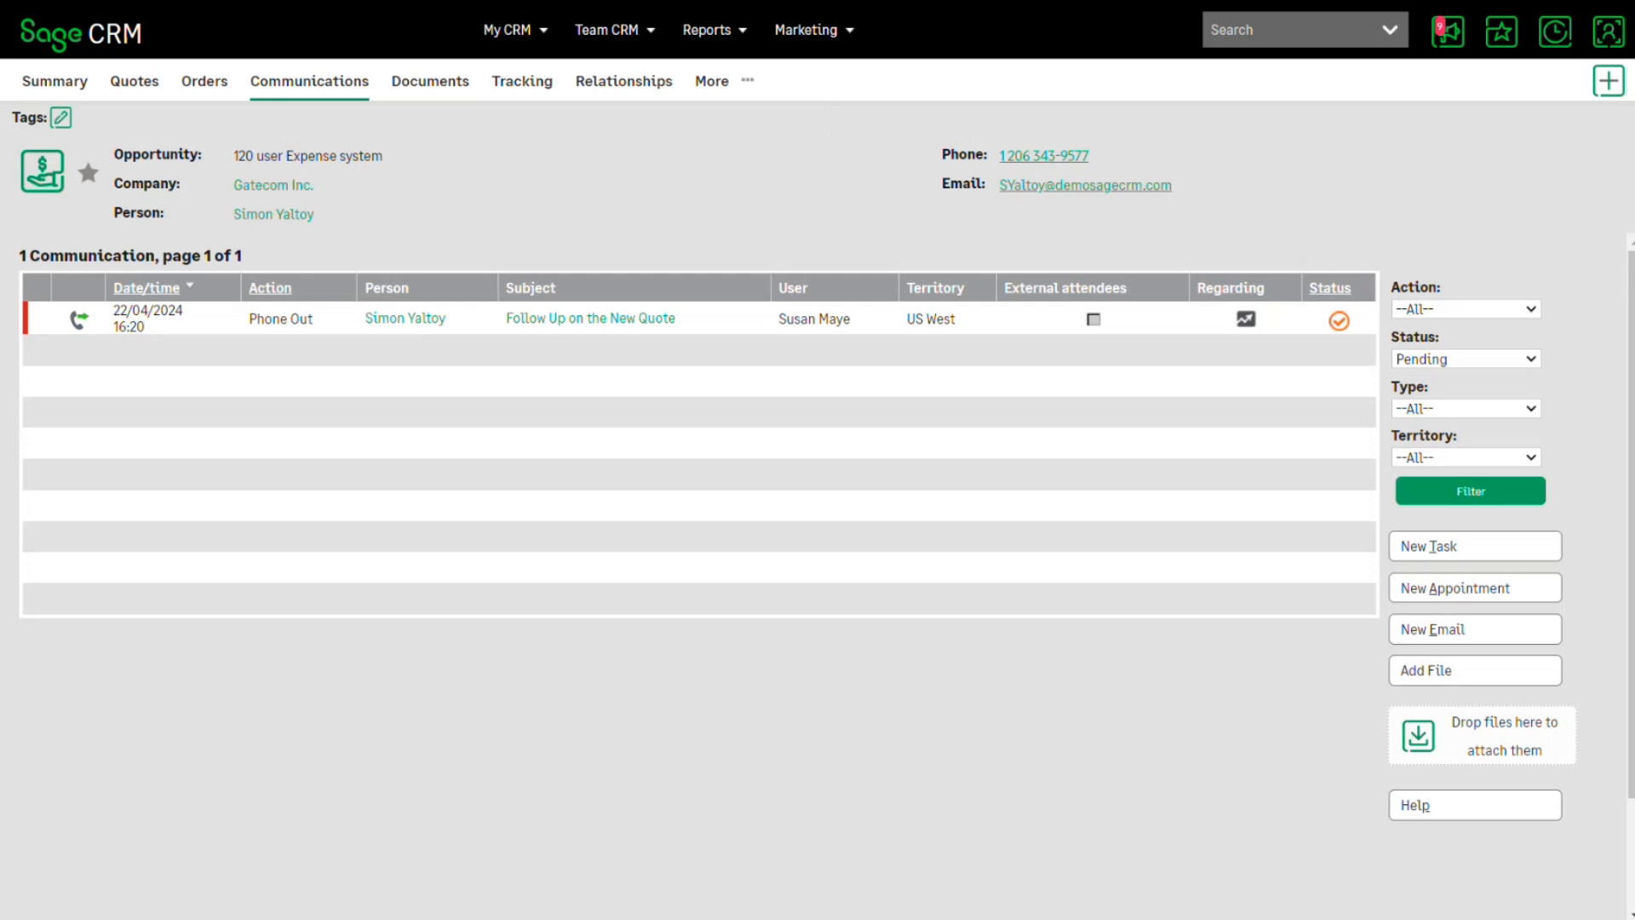
mouse_move(1609, 81)
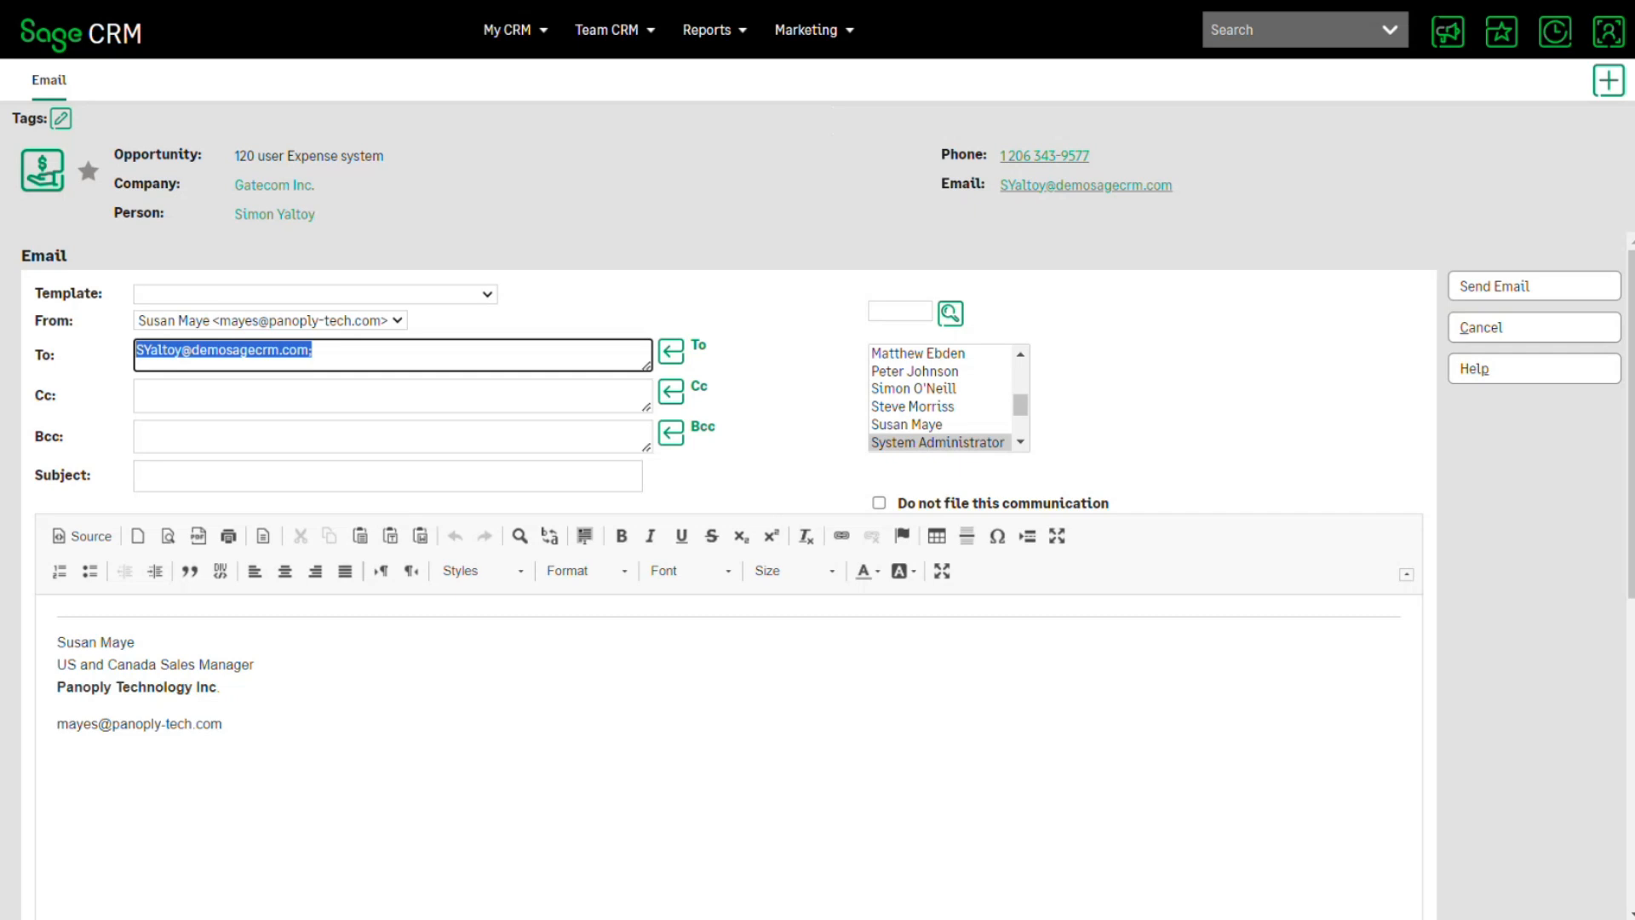
scroll(729, 576, "down", 7)
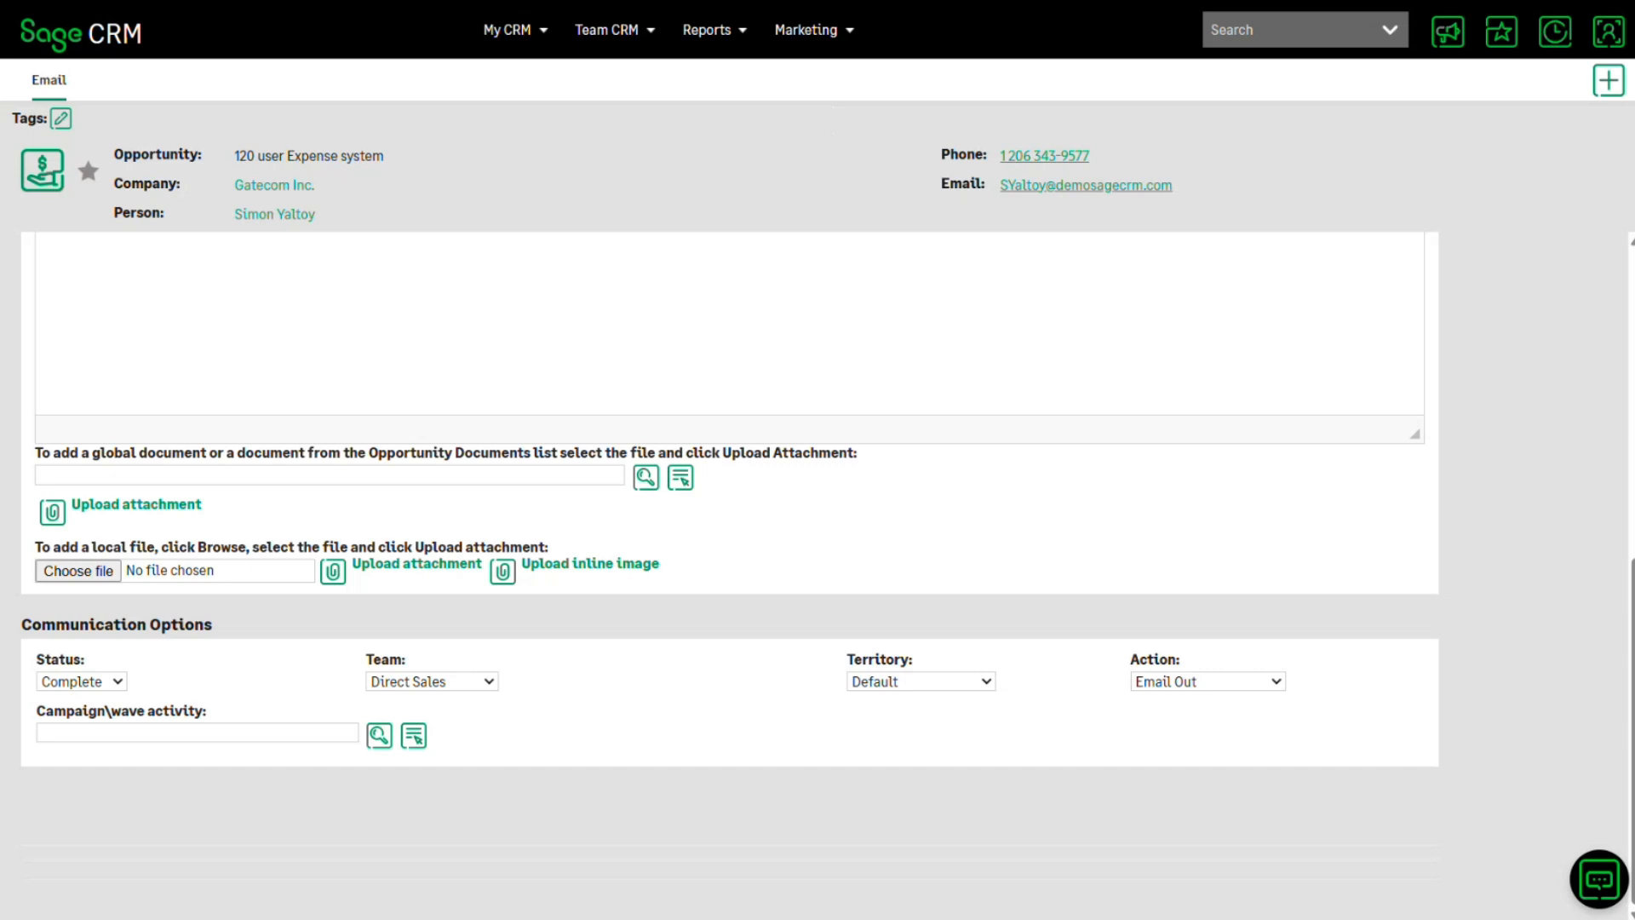
type("example")
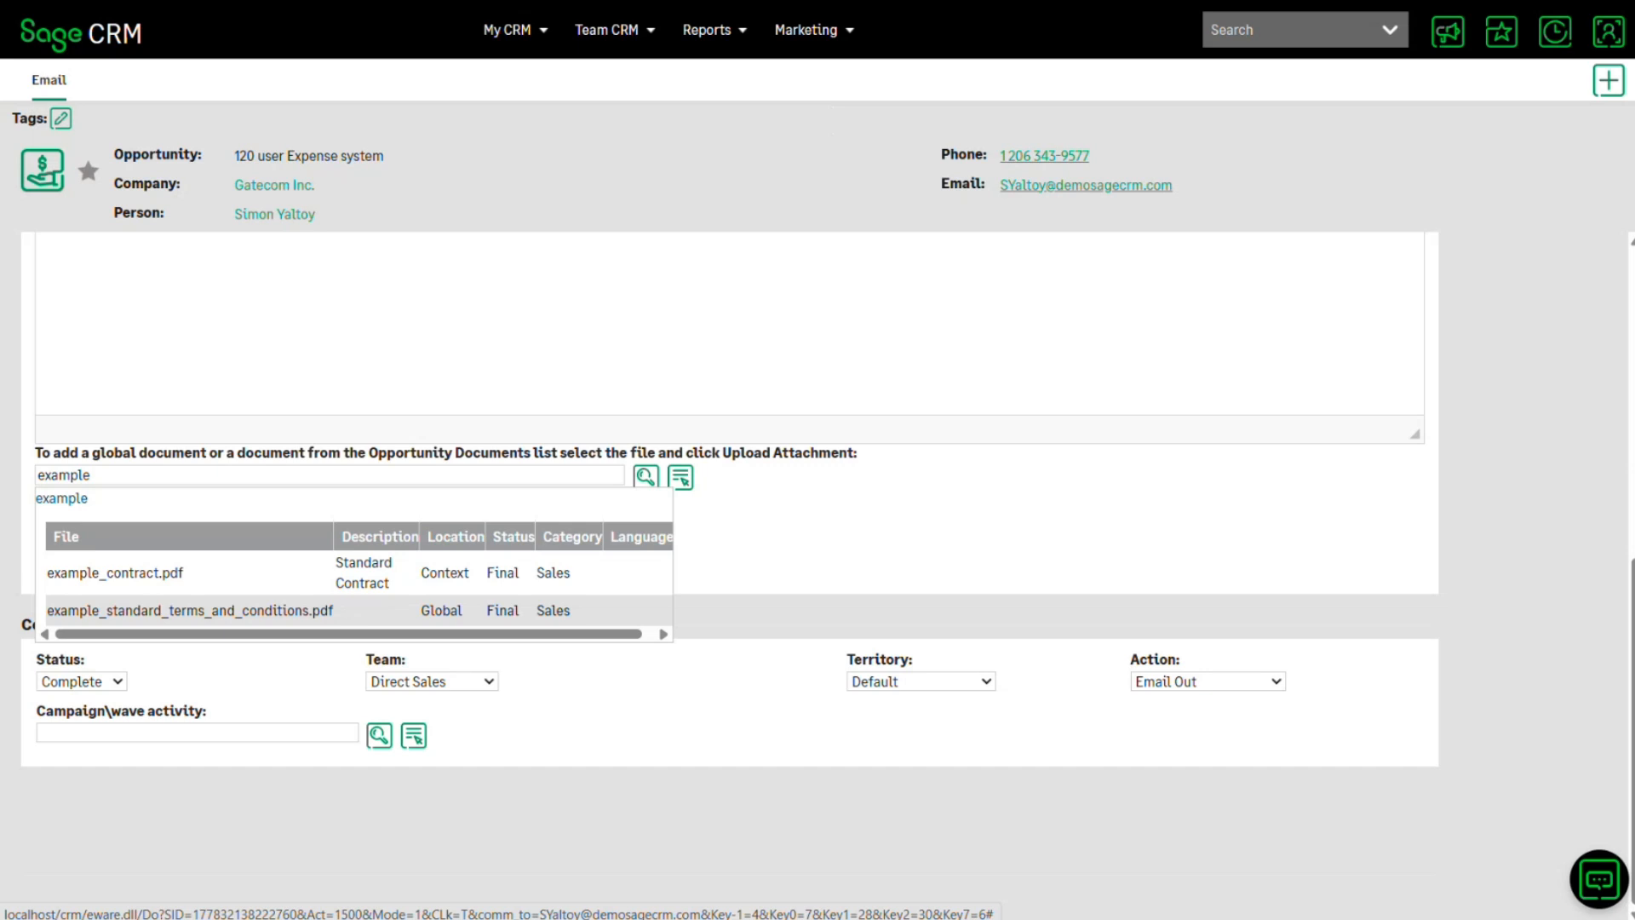
left_click(115, 573)
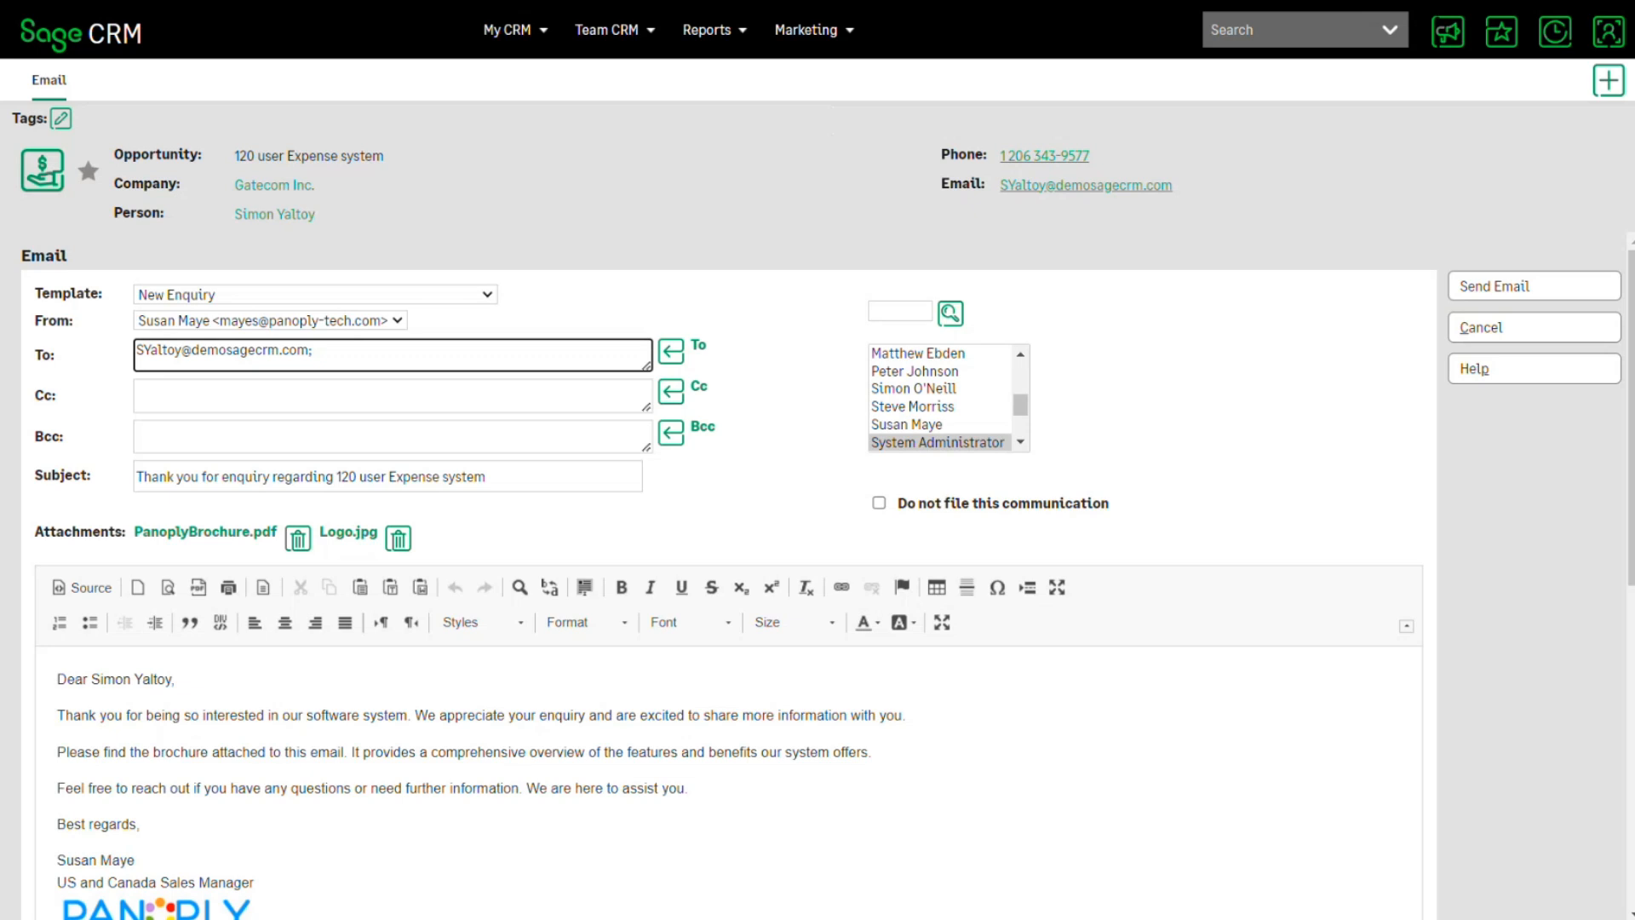
Step: Filter the 120 user Expense system opportunity's communications to show emails of every status
scroll(729, 596, "down", 2)
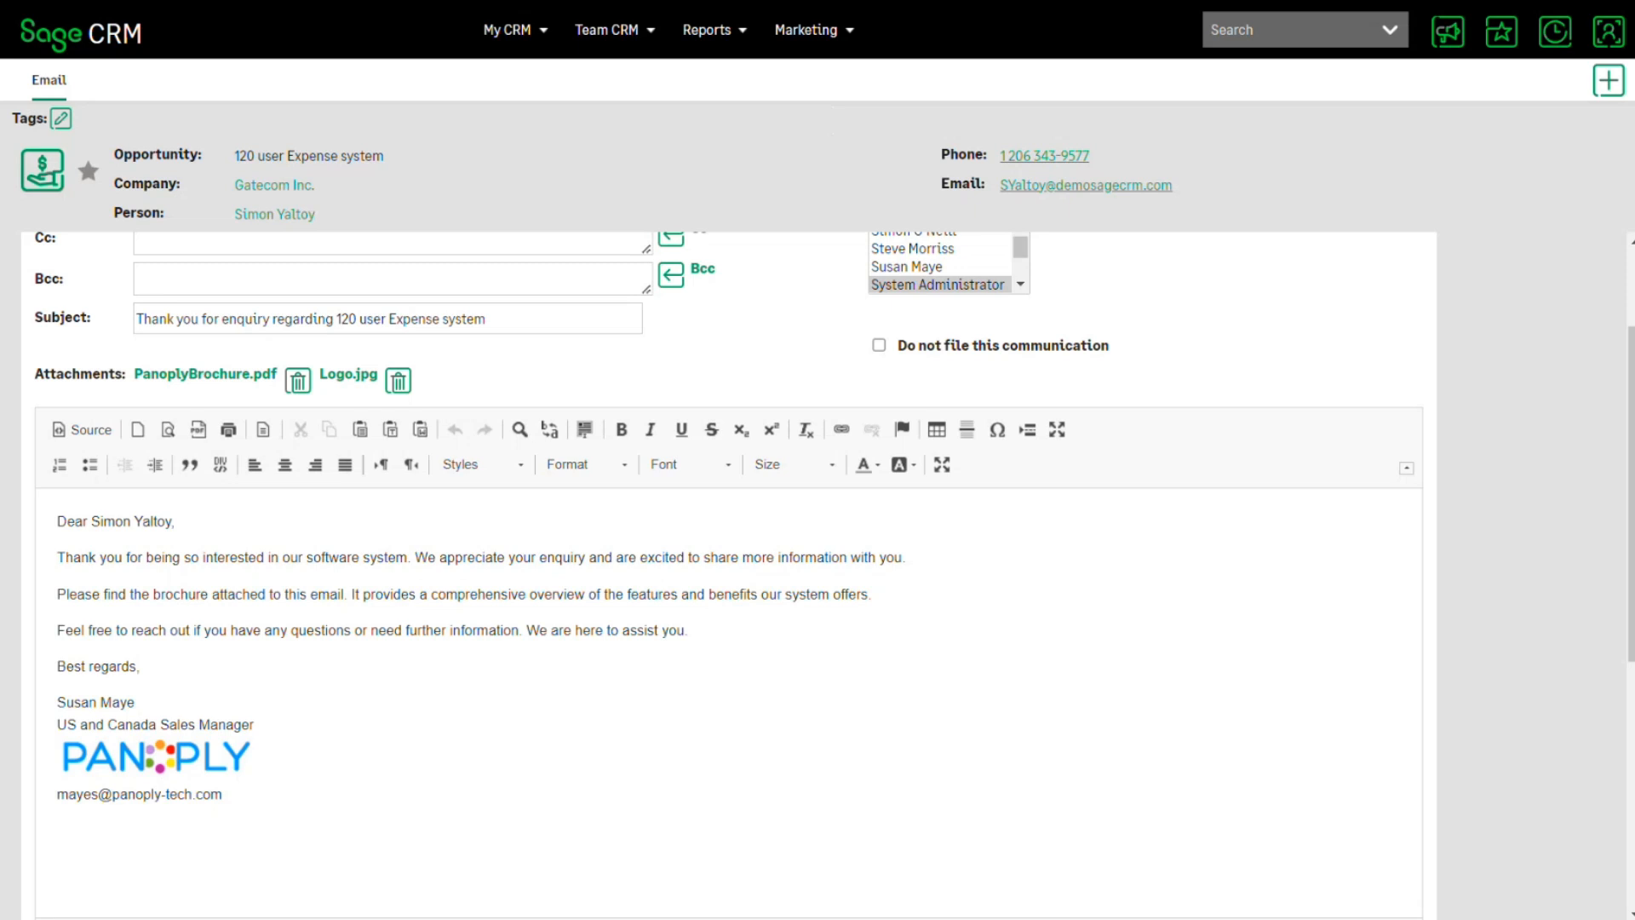
scroll(729, 576, "up", 2)
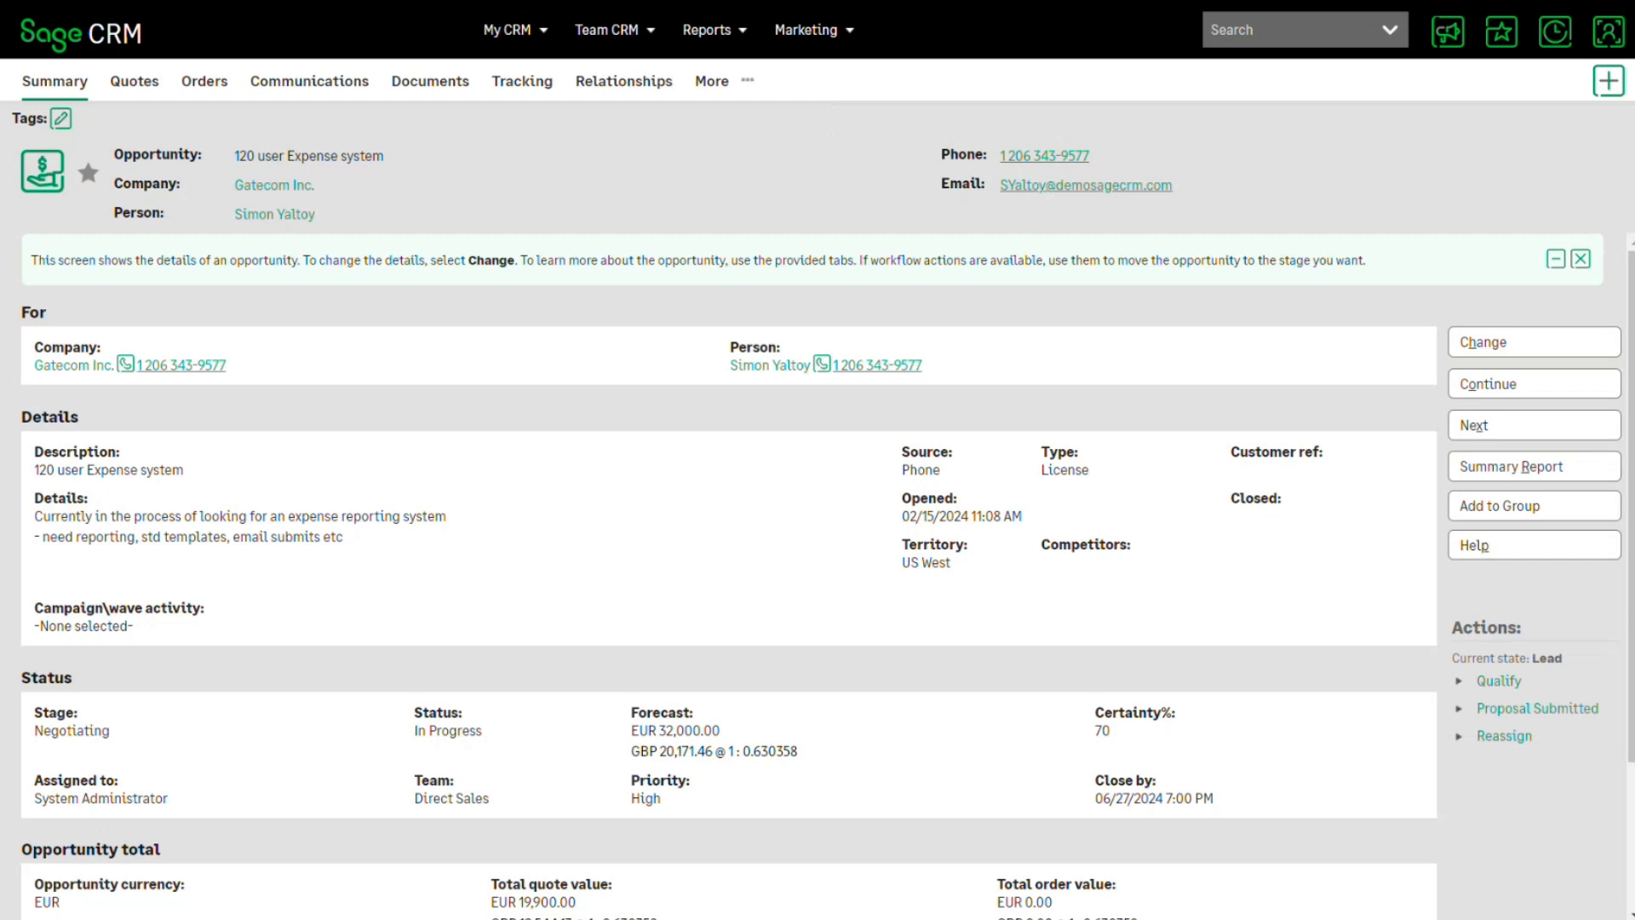
left_click(309, 82)
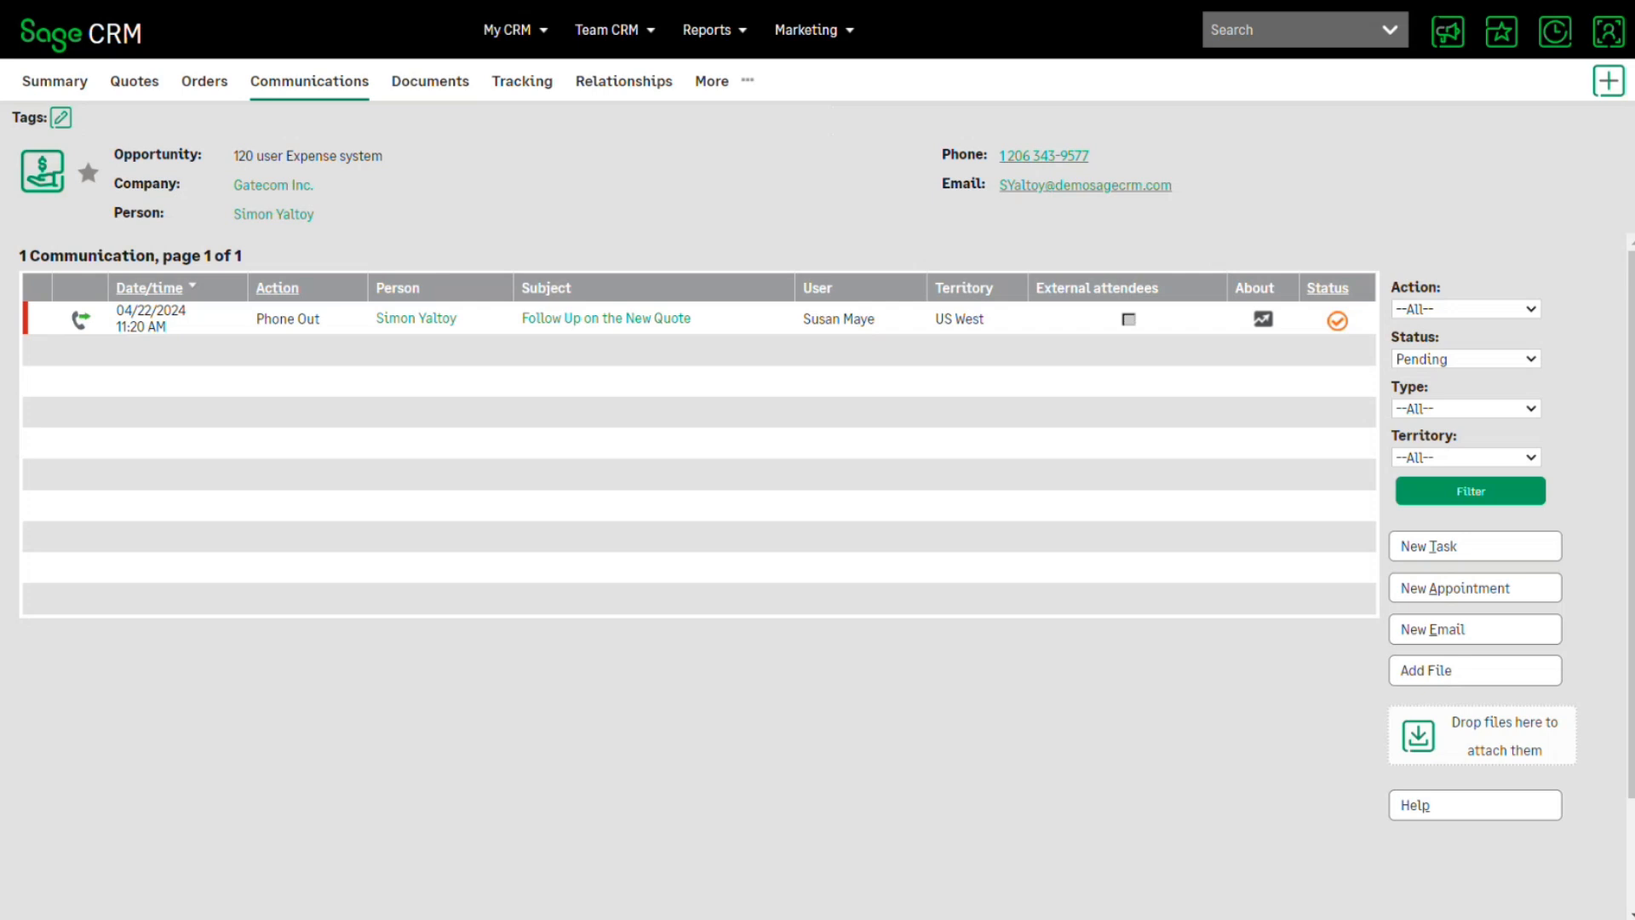
left_click(1466, 360)
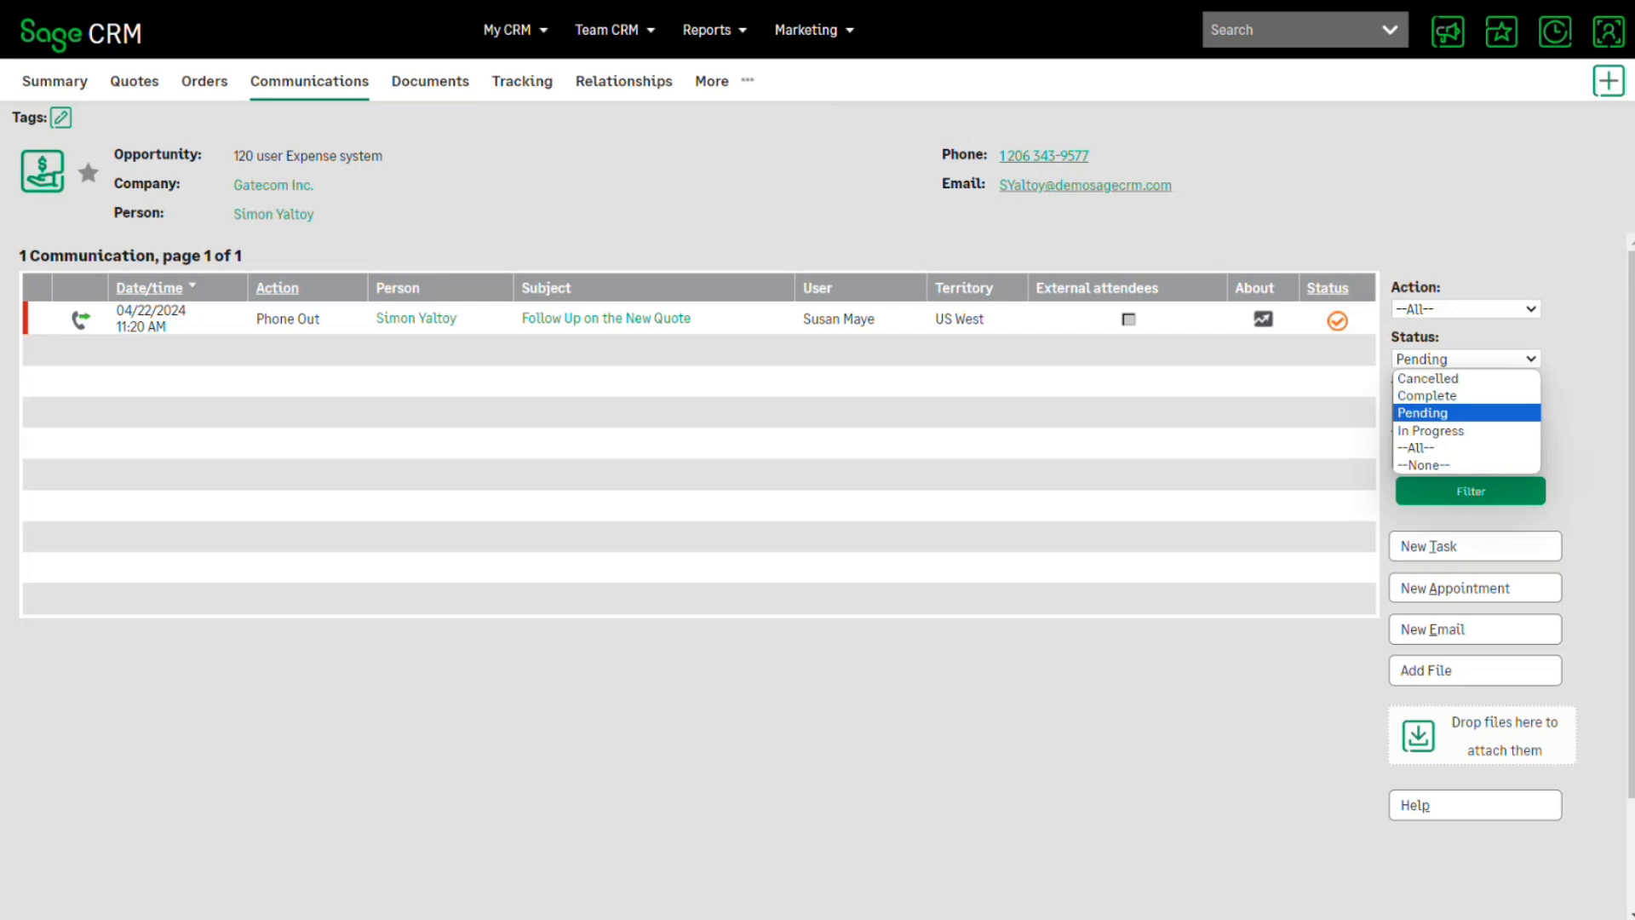
left_click(1417, 448)
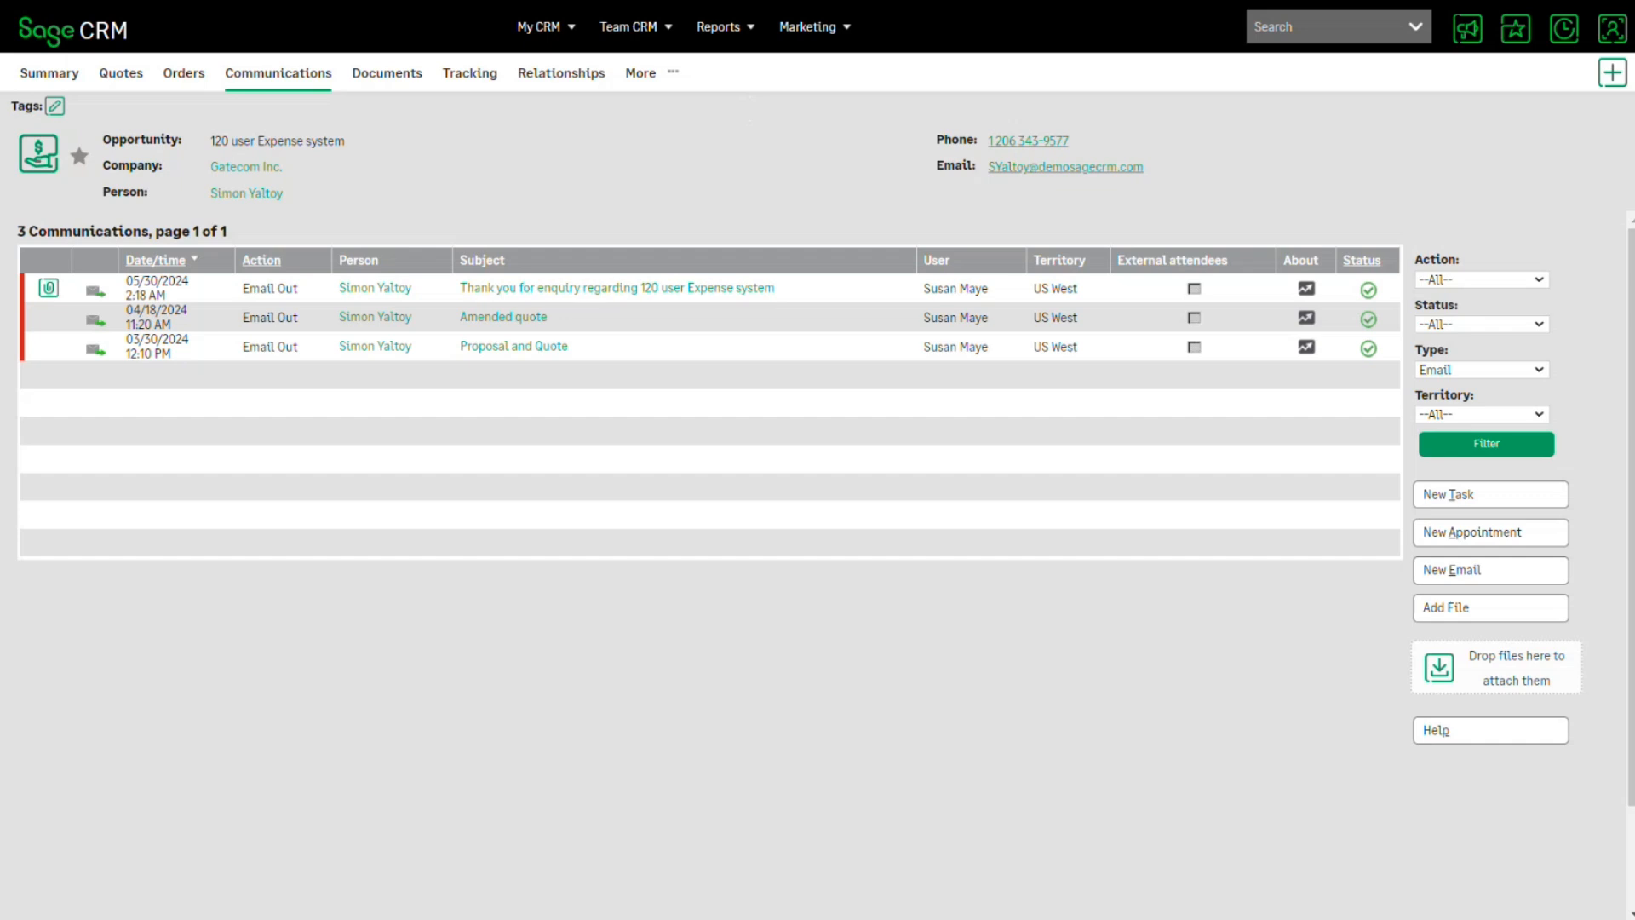
key("ctrl+plus")
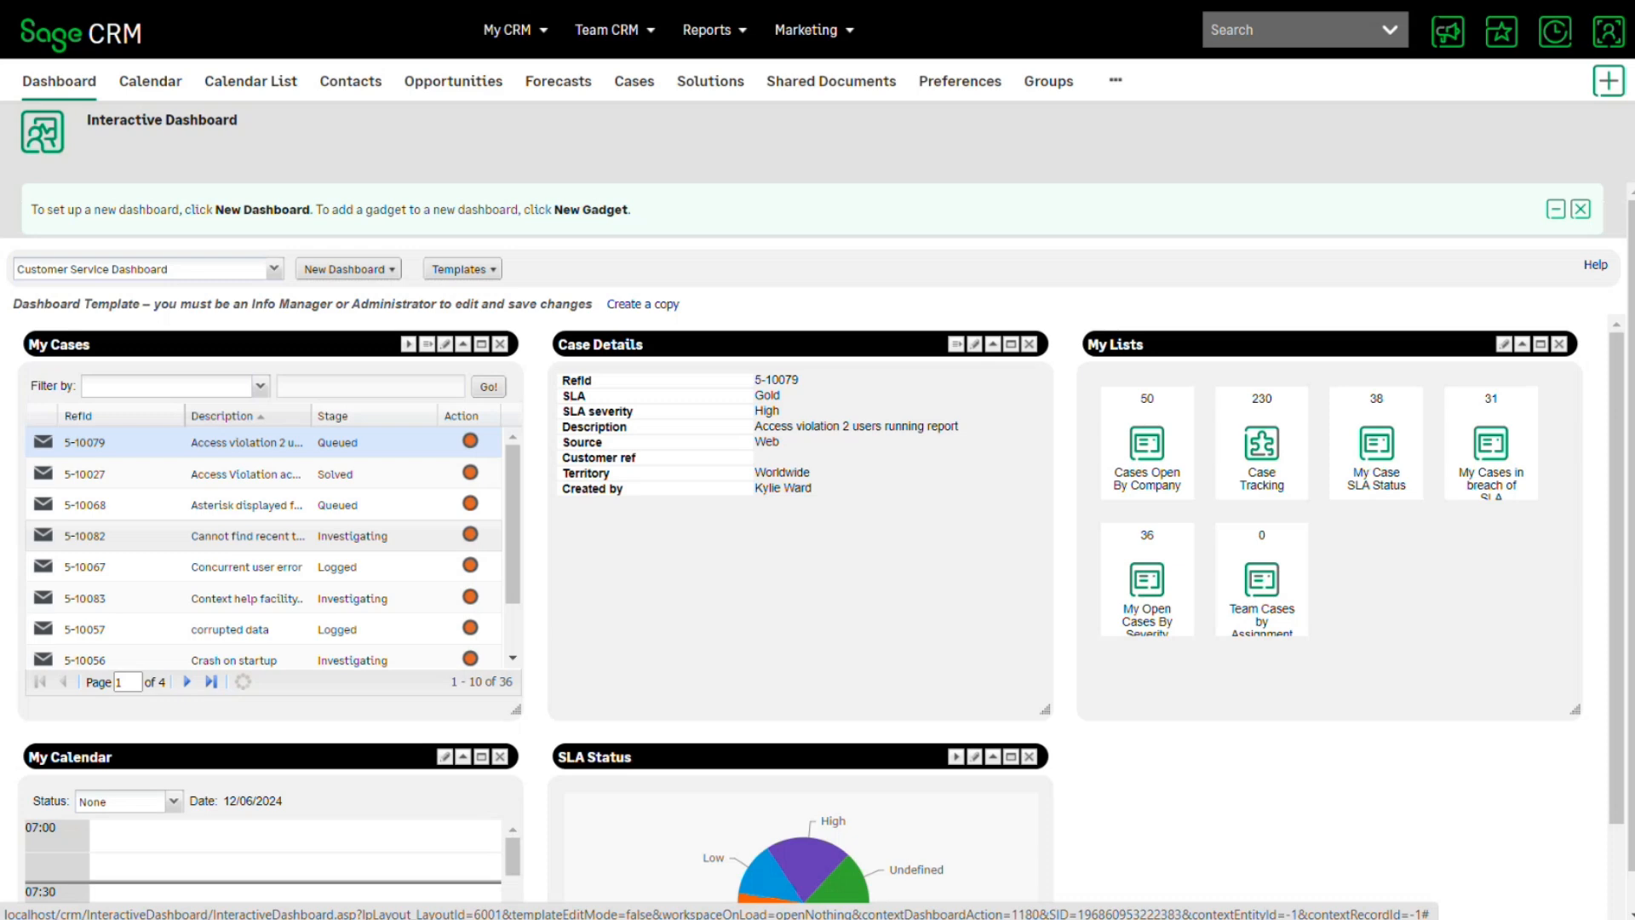
Step: Start an email to the recently viewed person, setting both the sender and the reply-to address to Support Team
mouse_move(1555, 33)
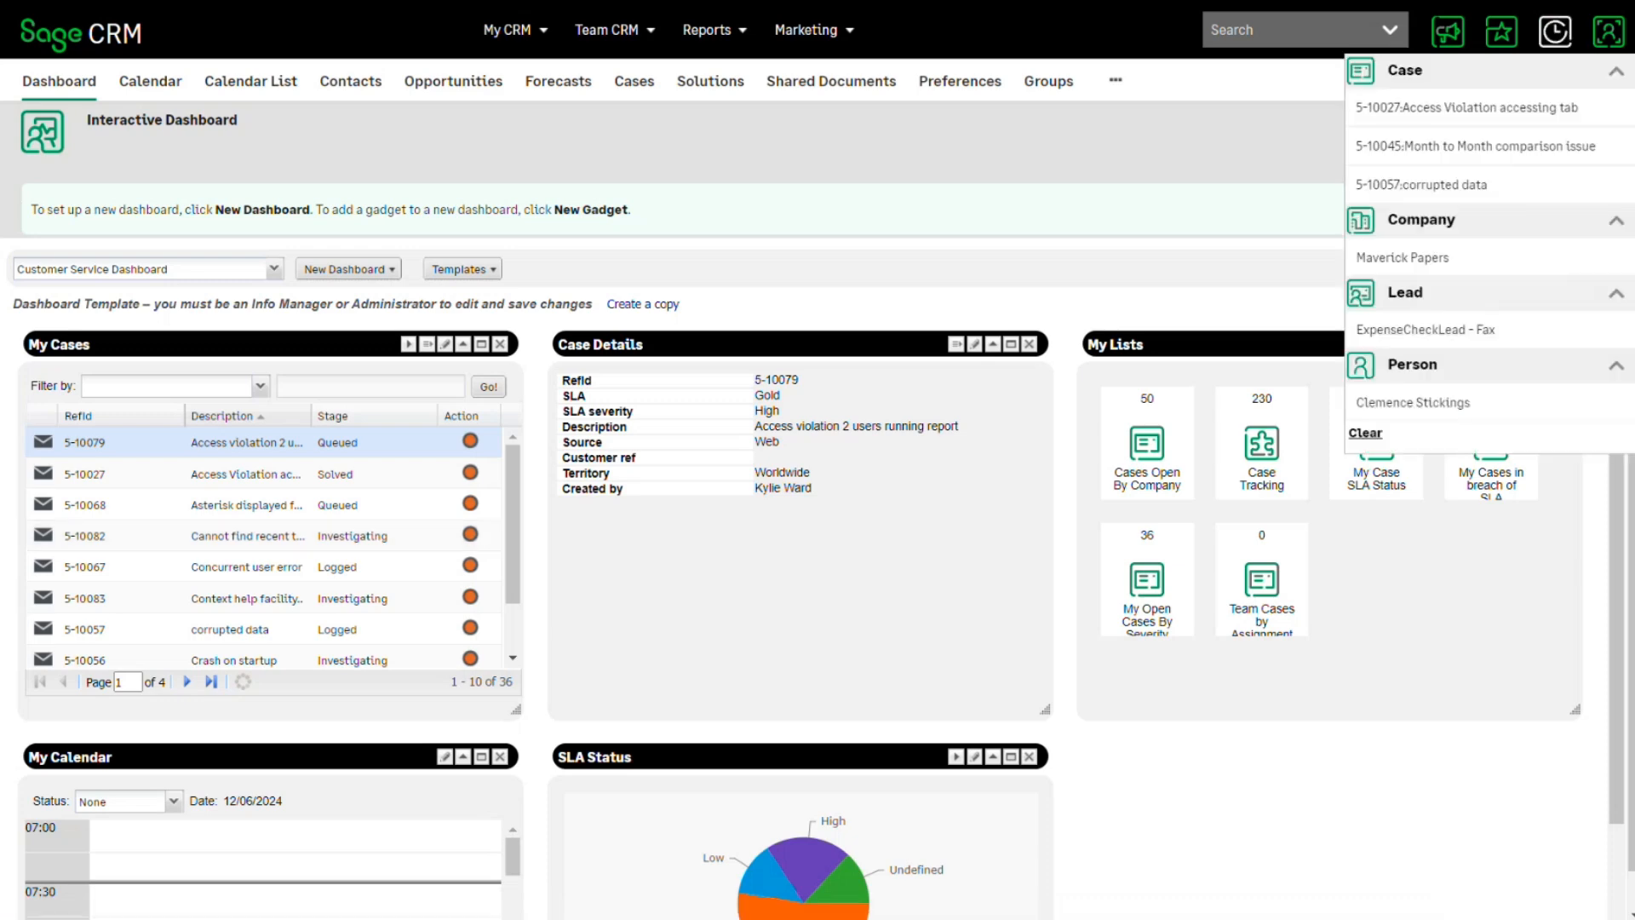
left_click(1413, 403)
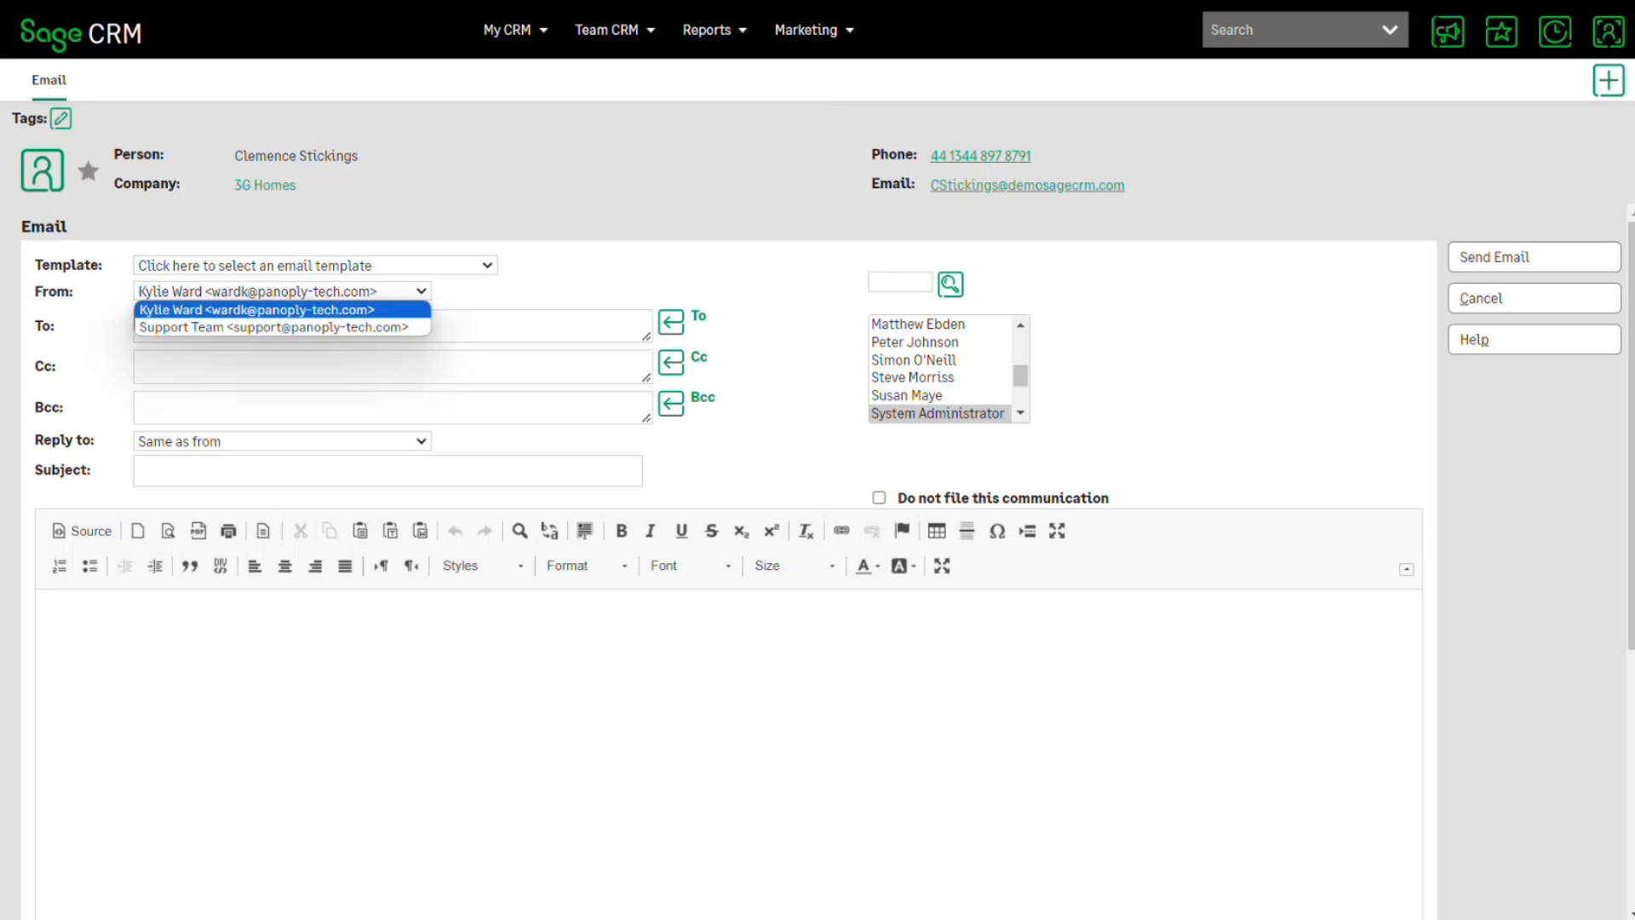
left_click(273, 327)
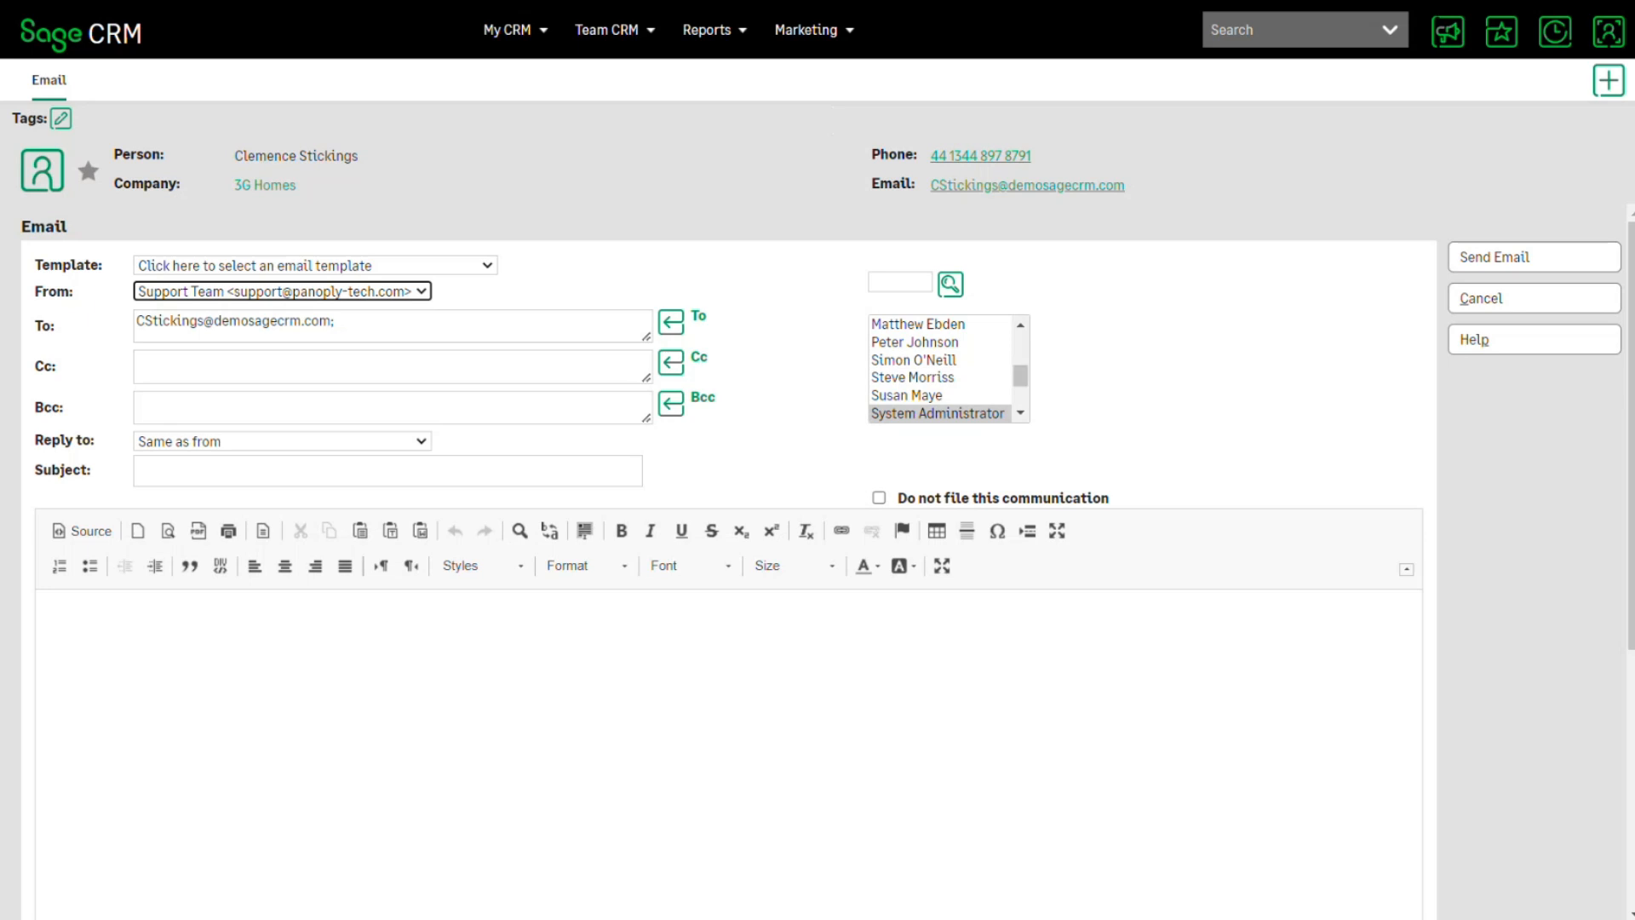
left_click(421, 441)
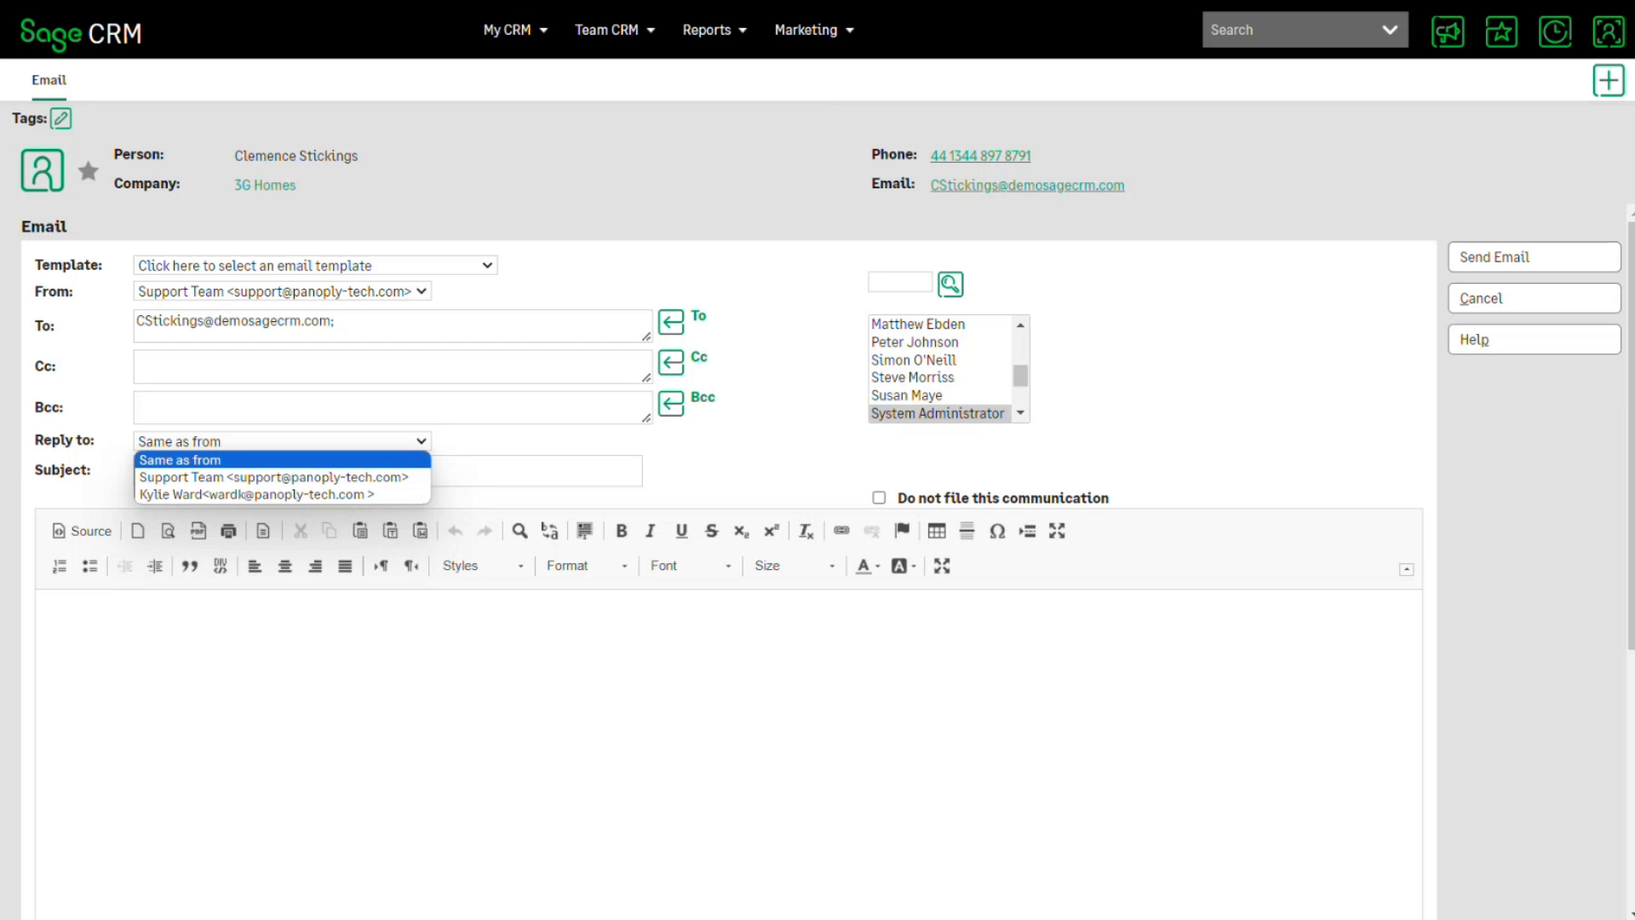
left_click(273, 477)
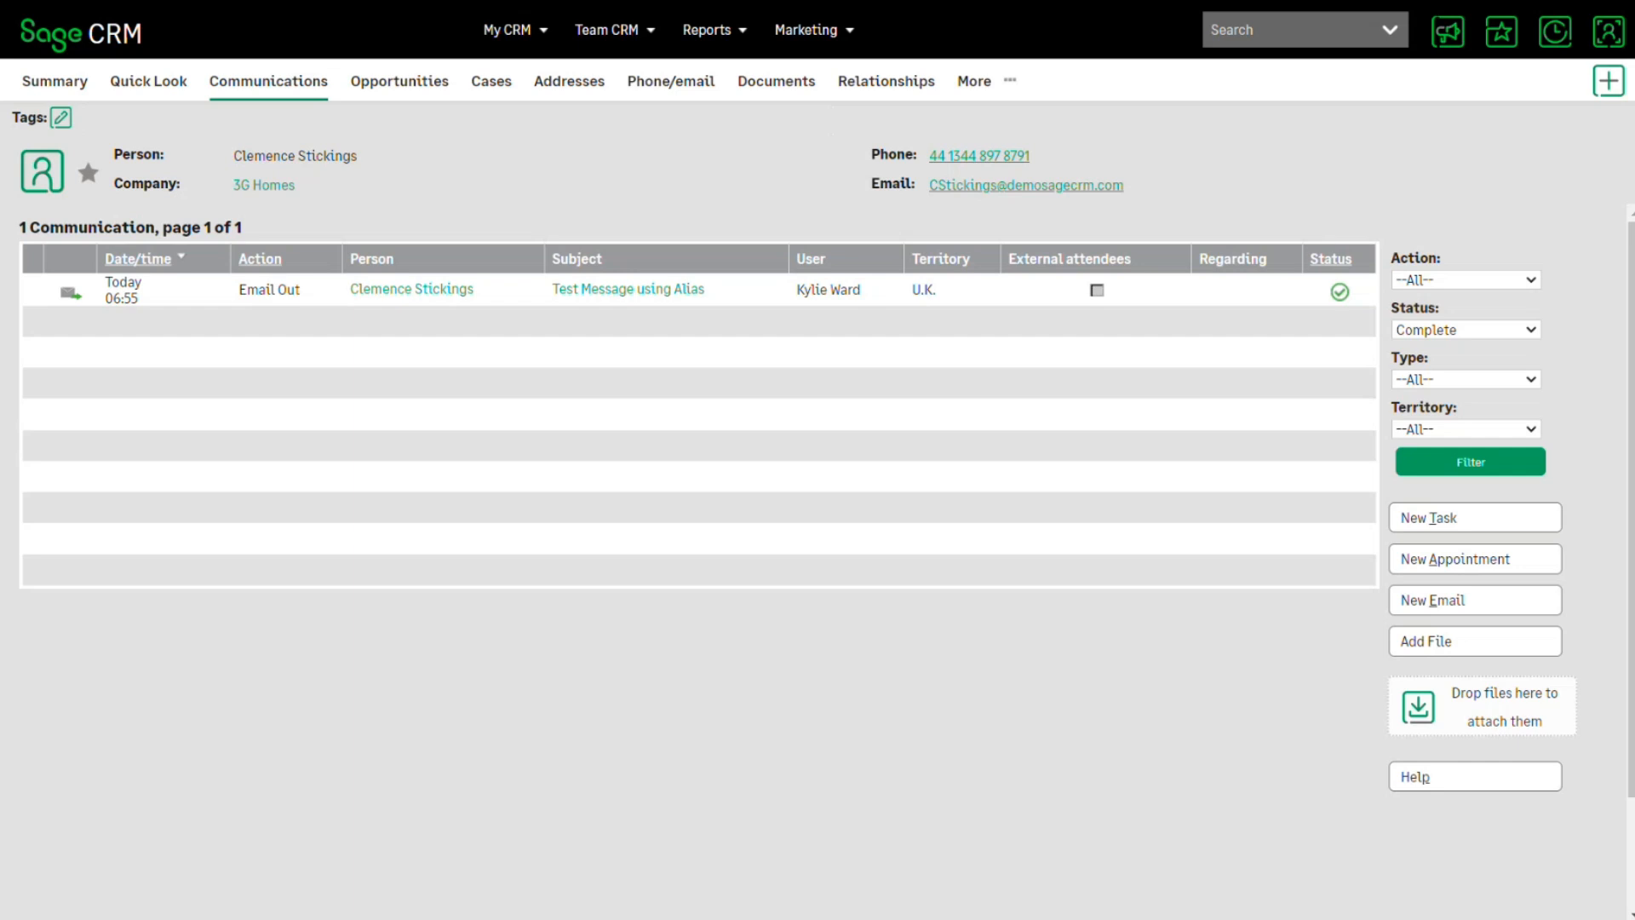
Step: Set the user preferences to default email template Test Person and default email address Support Team, and save them
mouse_move(1609, 32)
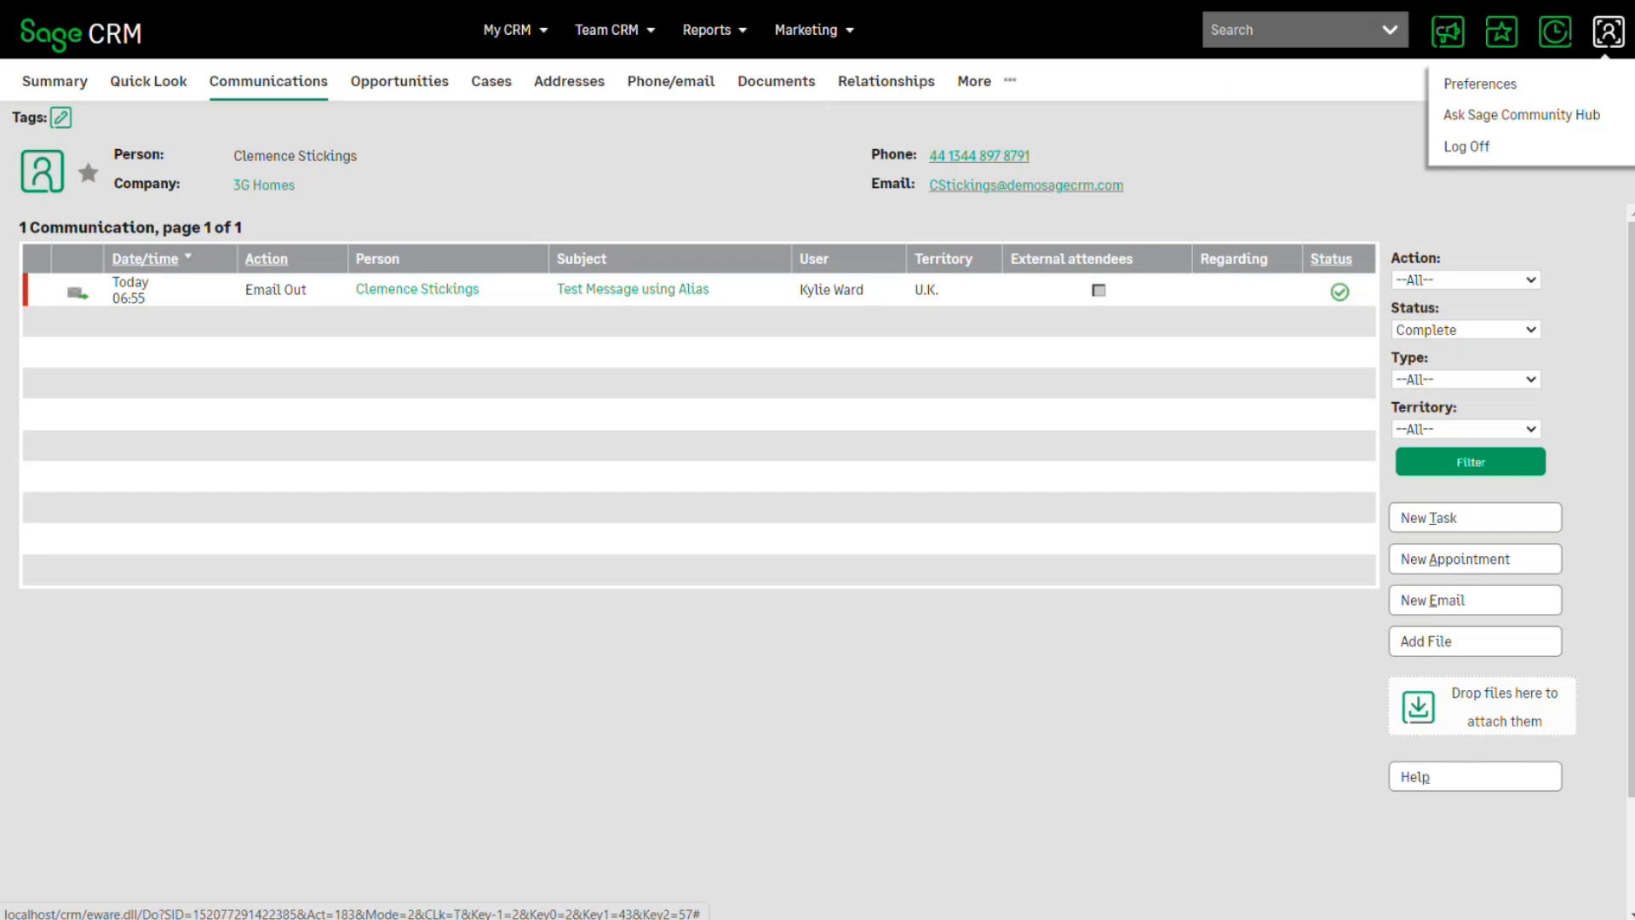
left_click(1479, 83)
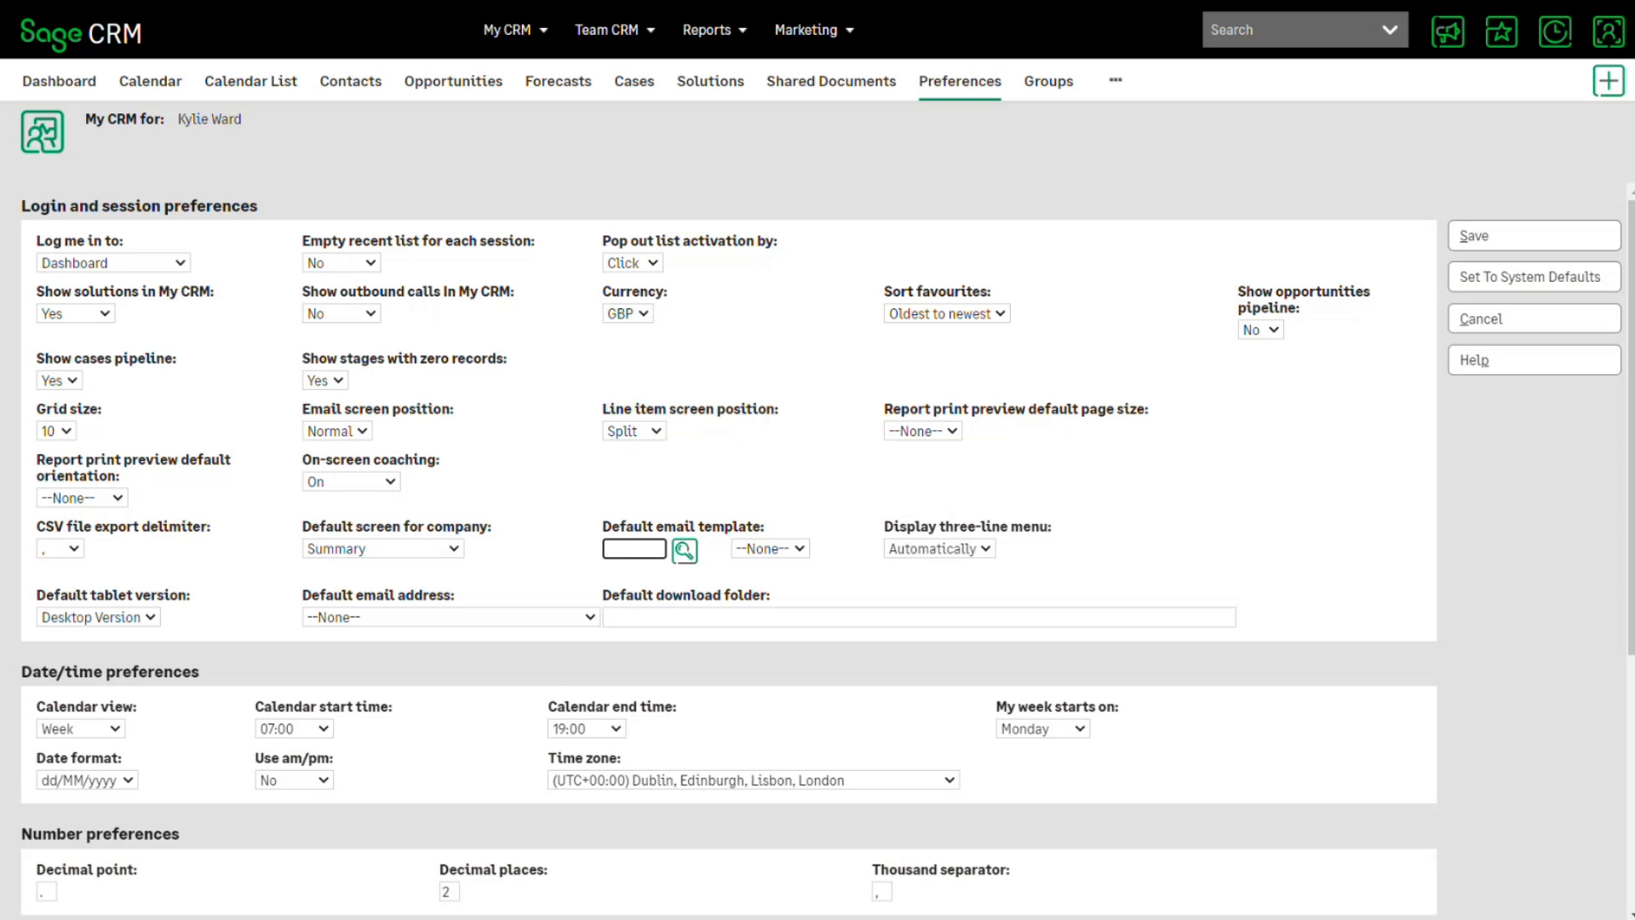
left_click(433, 633)
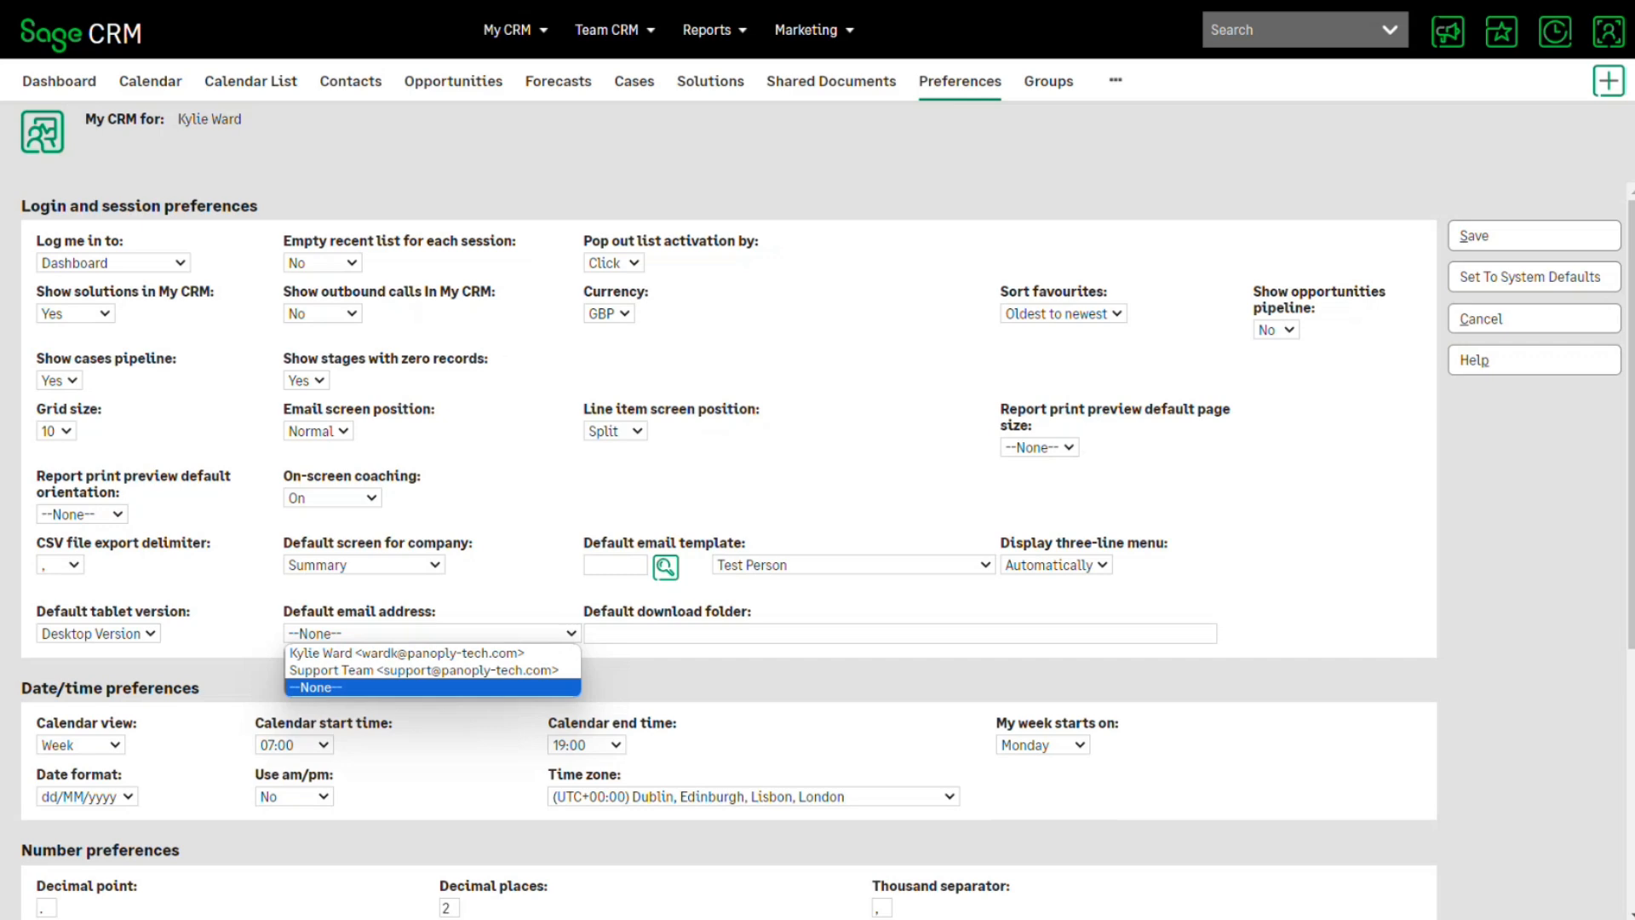
left_click(424, 670)
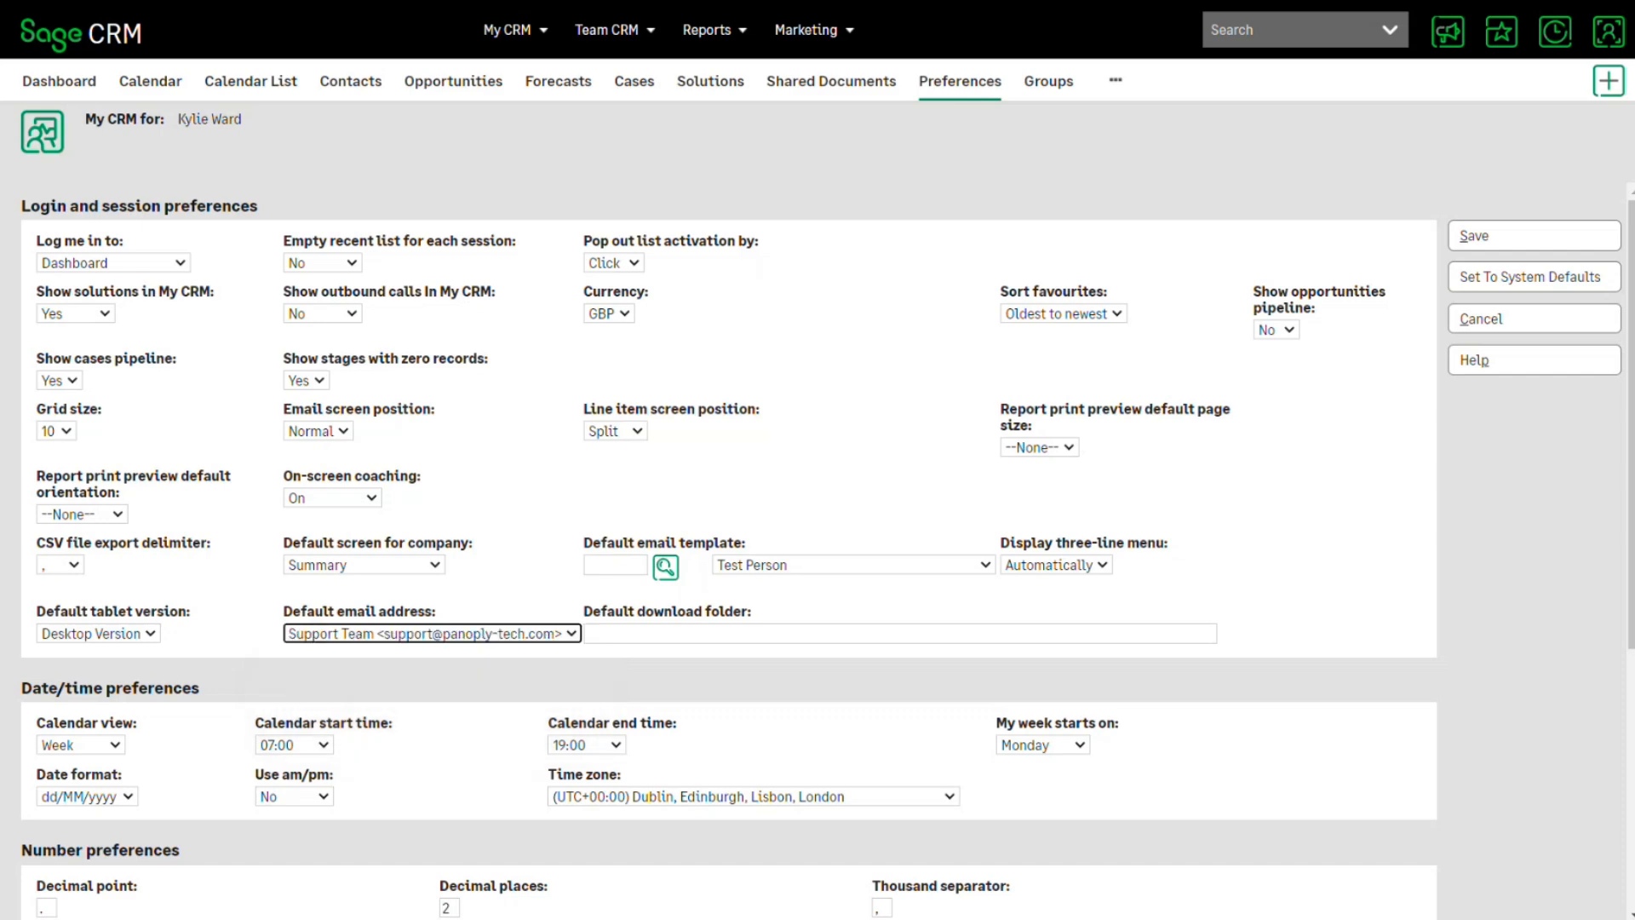
left_click(1534, 236)
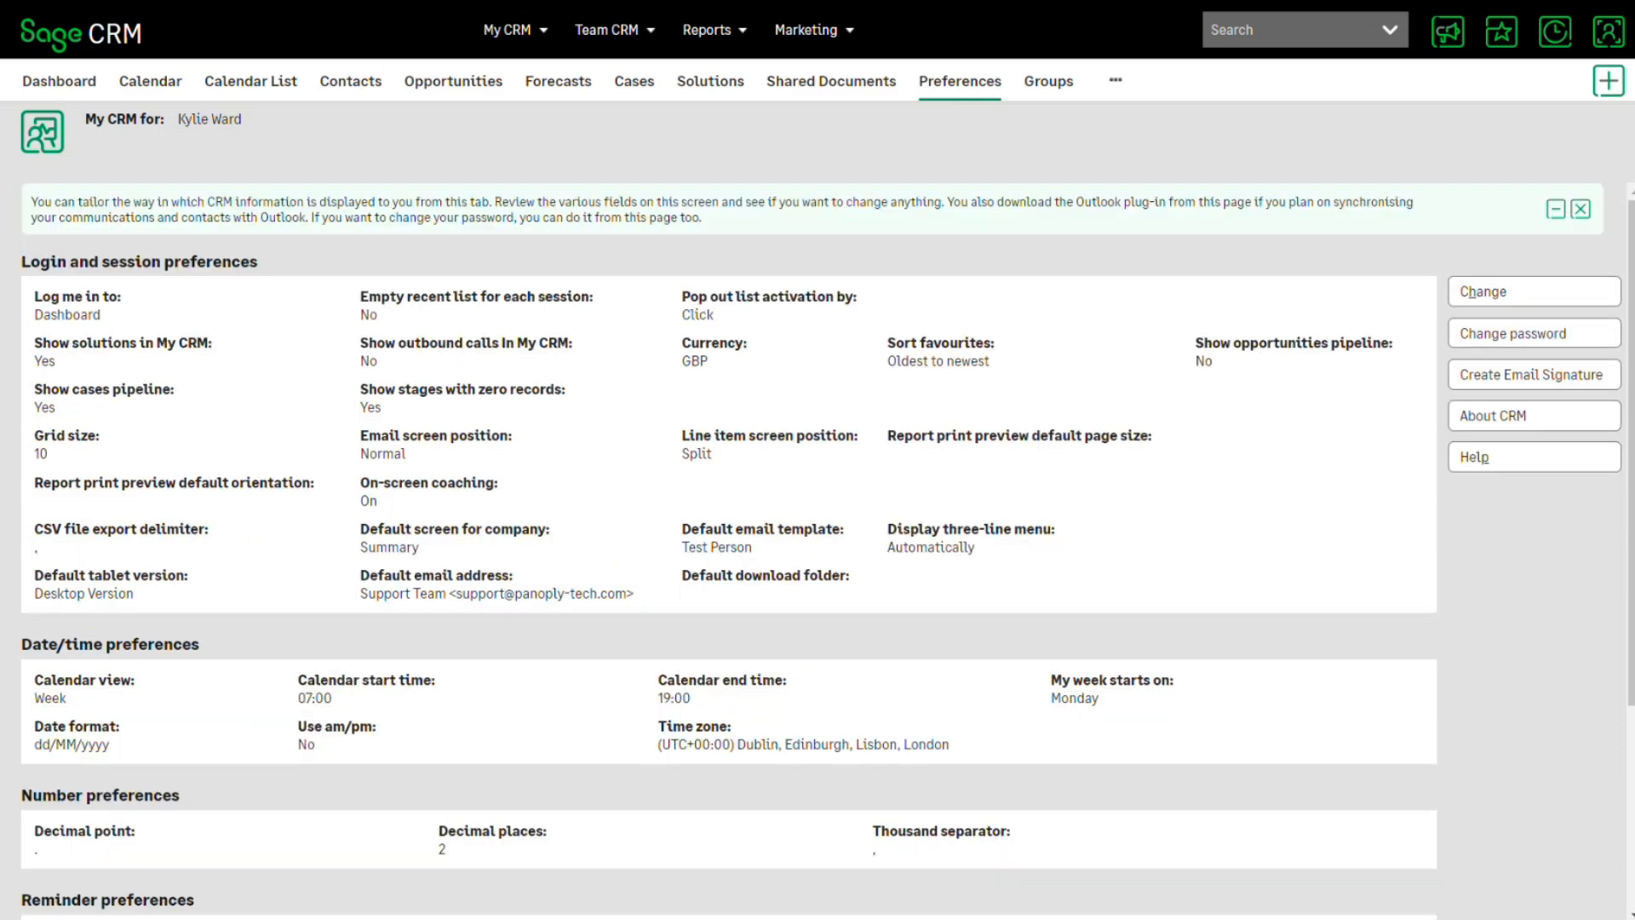
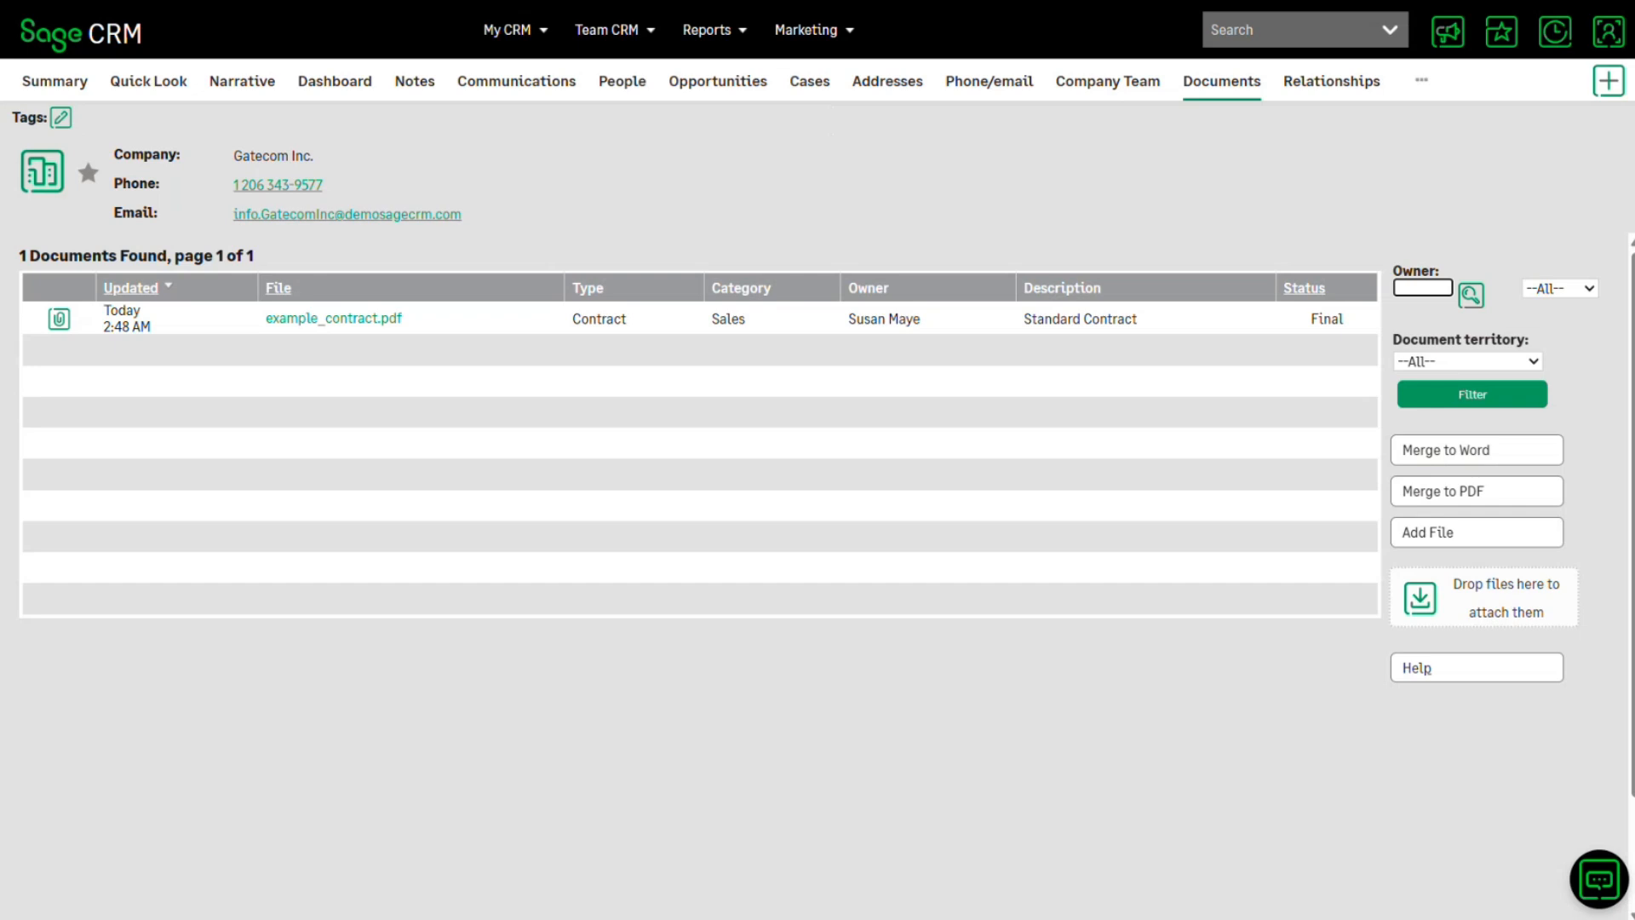
Step: Add the file "2025 Securing Sage CRM Self Service - A Guide.docx" to Gatecom Inc.'s documents and enable creating a communication
left_click(1477, 532)
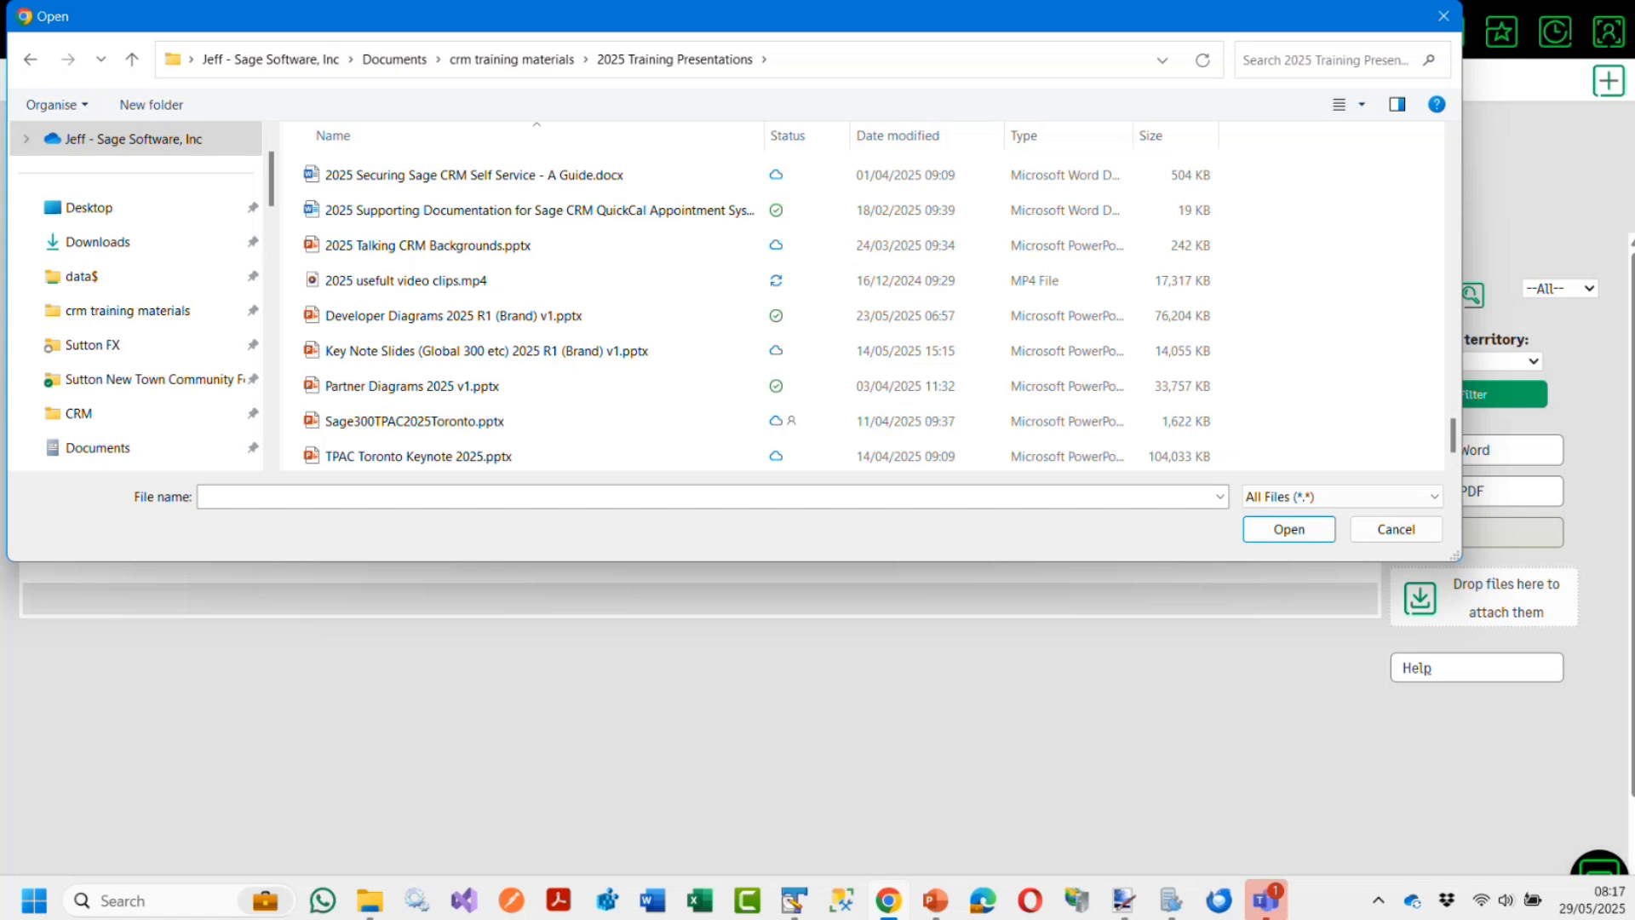
left_click(474, 175)
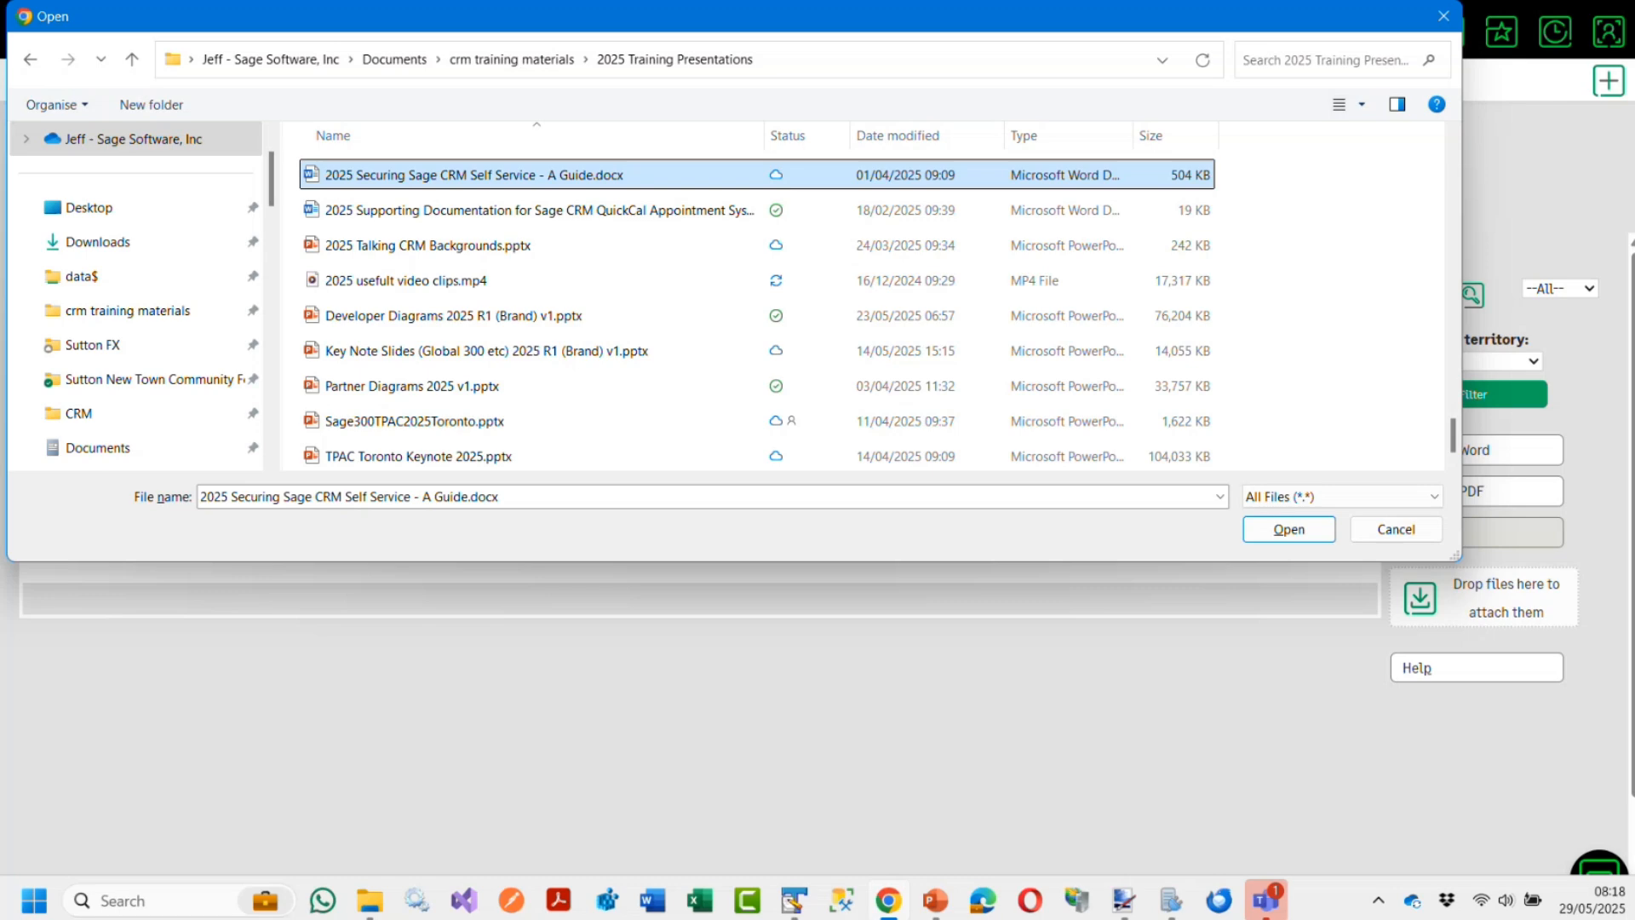
key("Return")
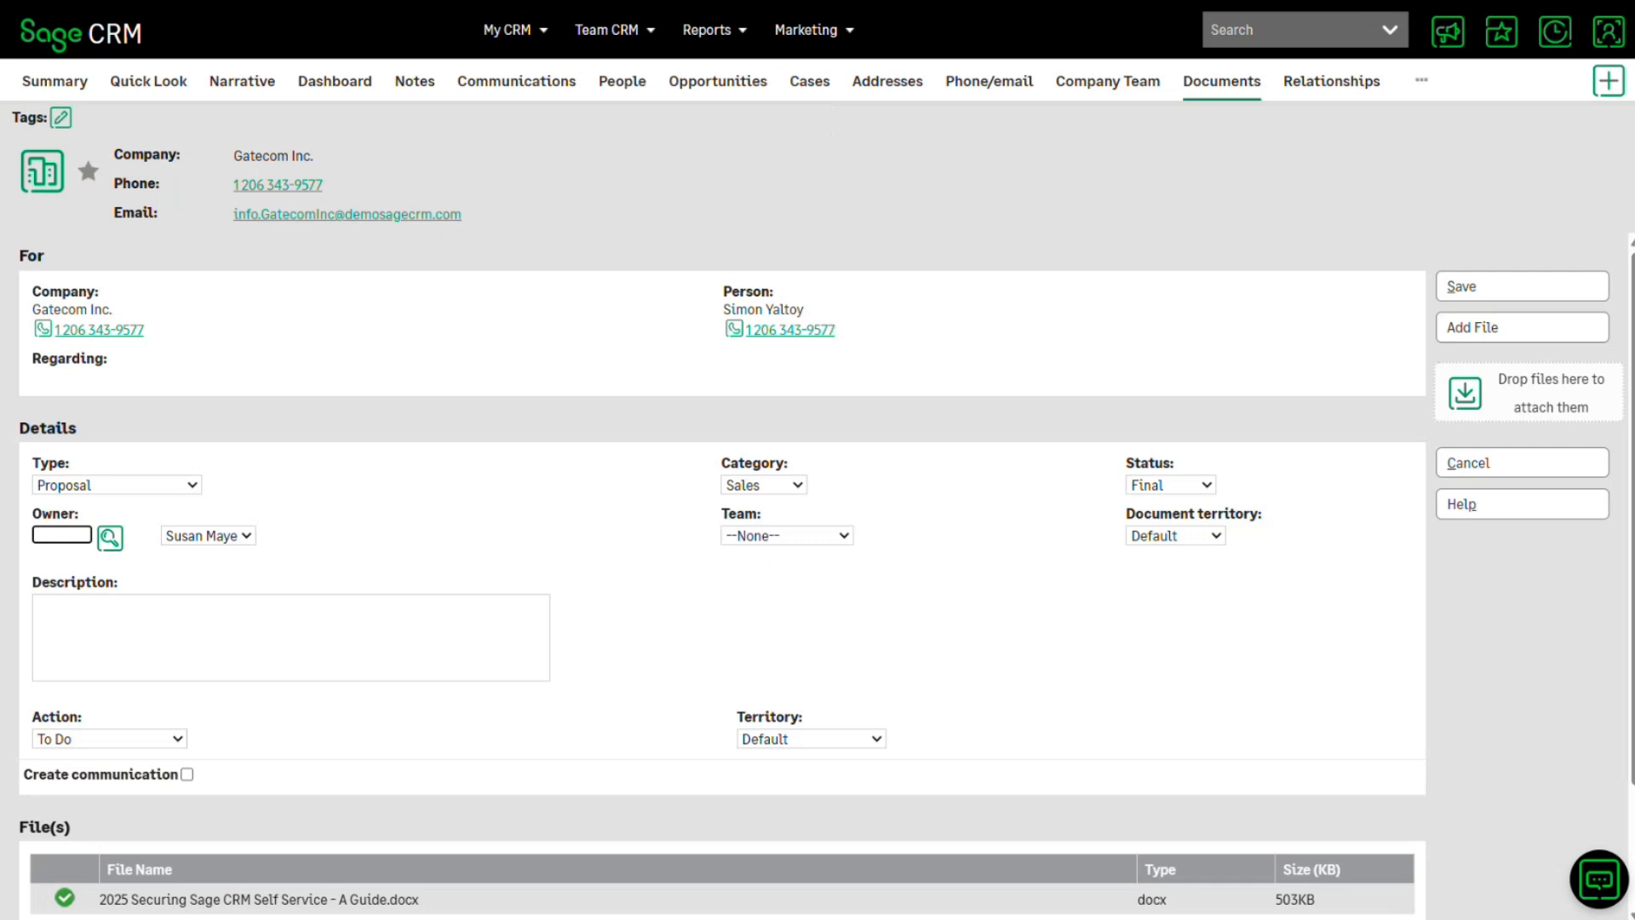
left_click(186, 774)
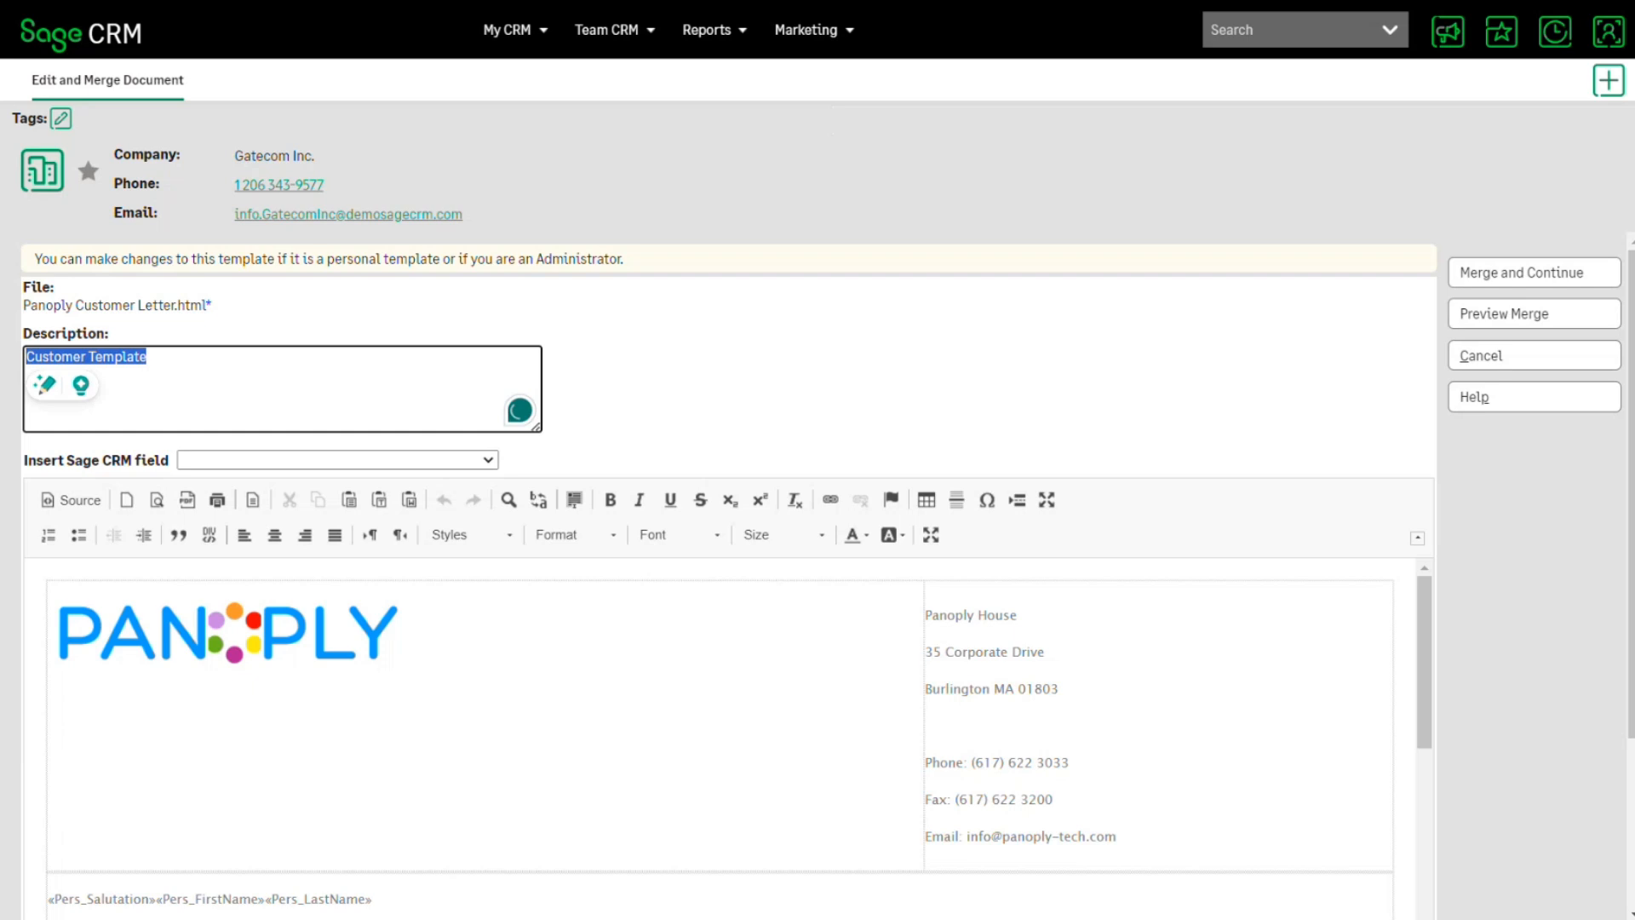
Step: Examine the merge fields of the Panoply Customer Letter template and the insertable Sage CRM fields, and open the merged file
left_click(721, 740)
scroll(721, 739, "down", 3)
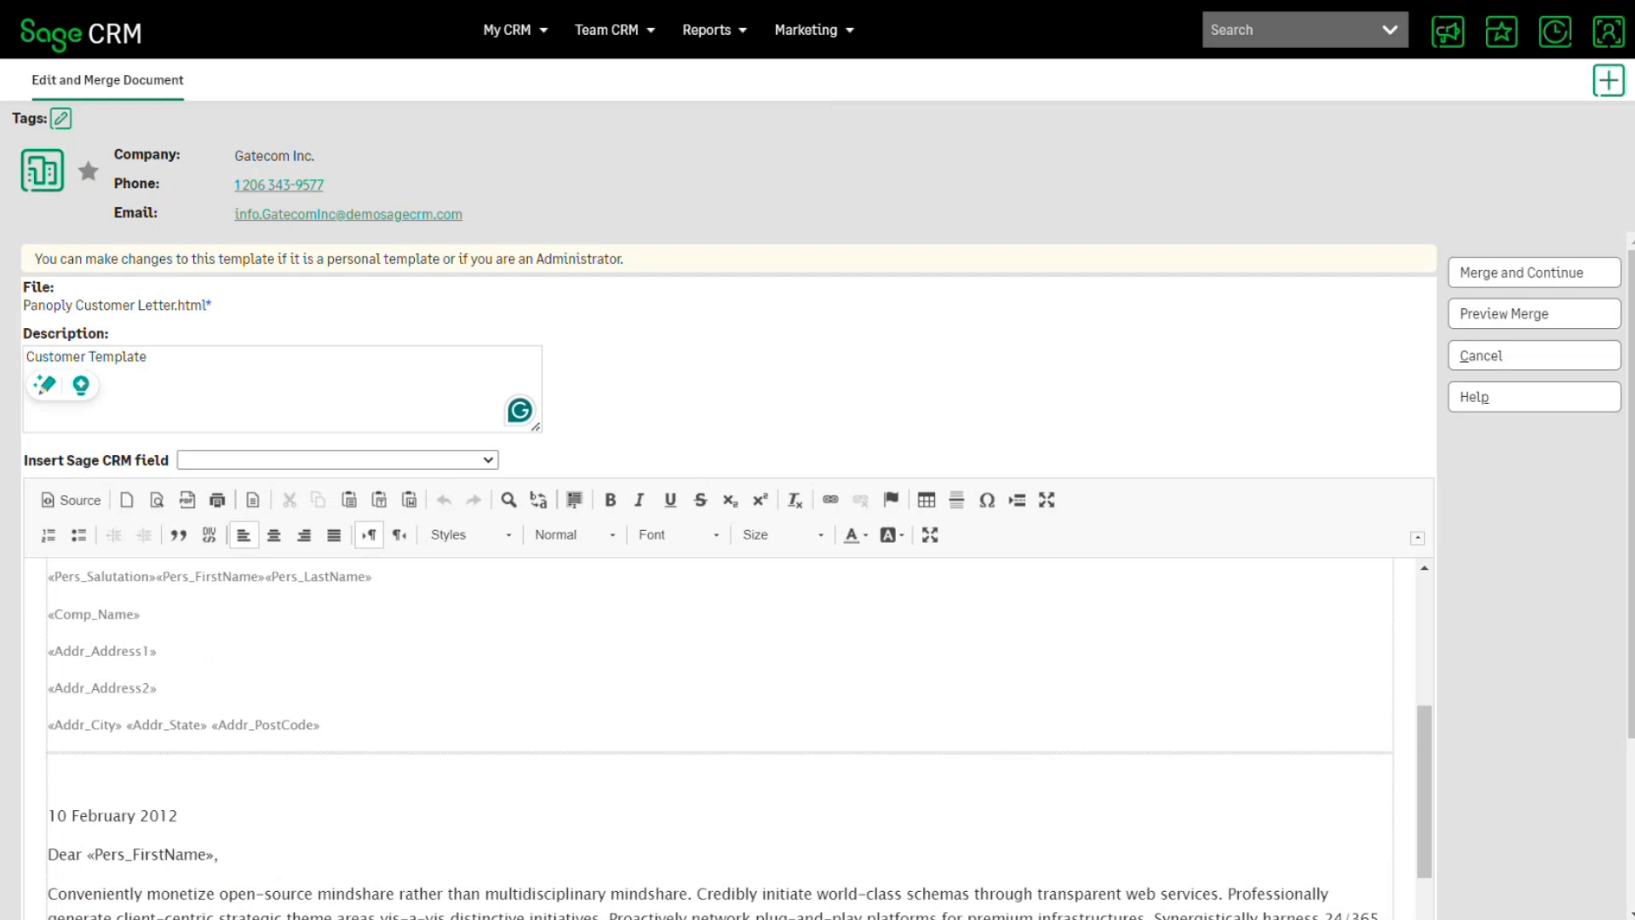
left_click(338, 459)
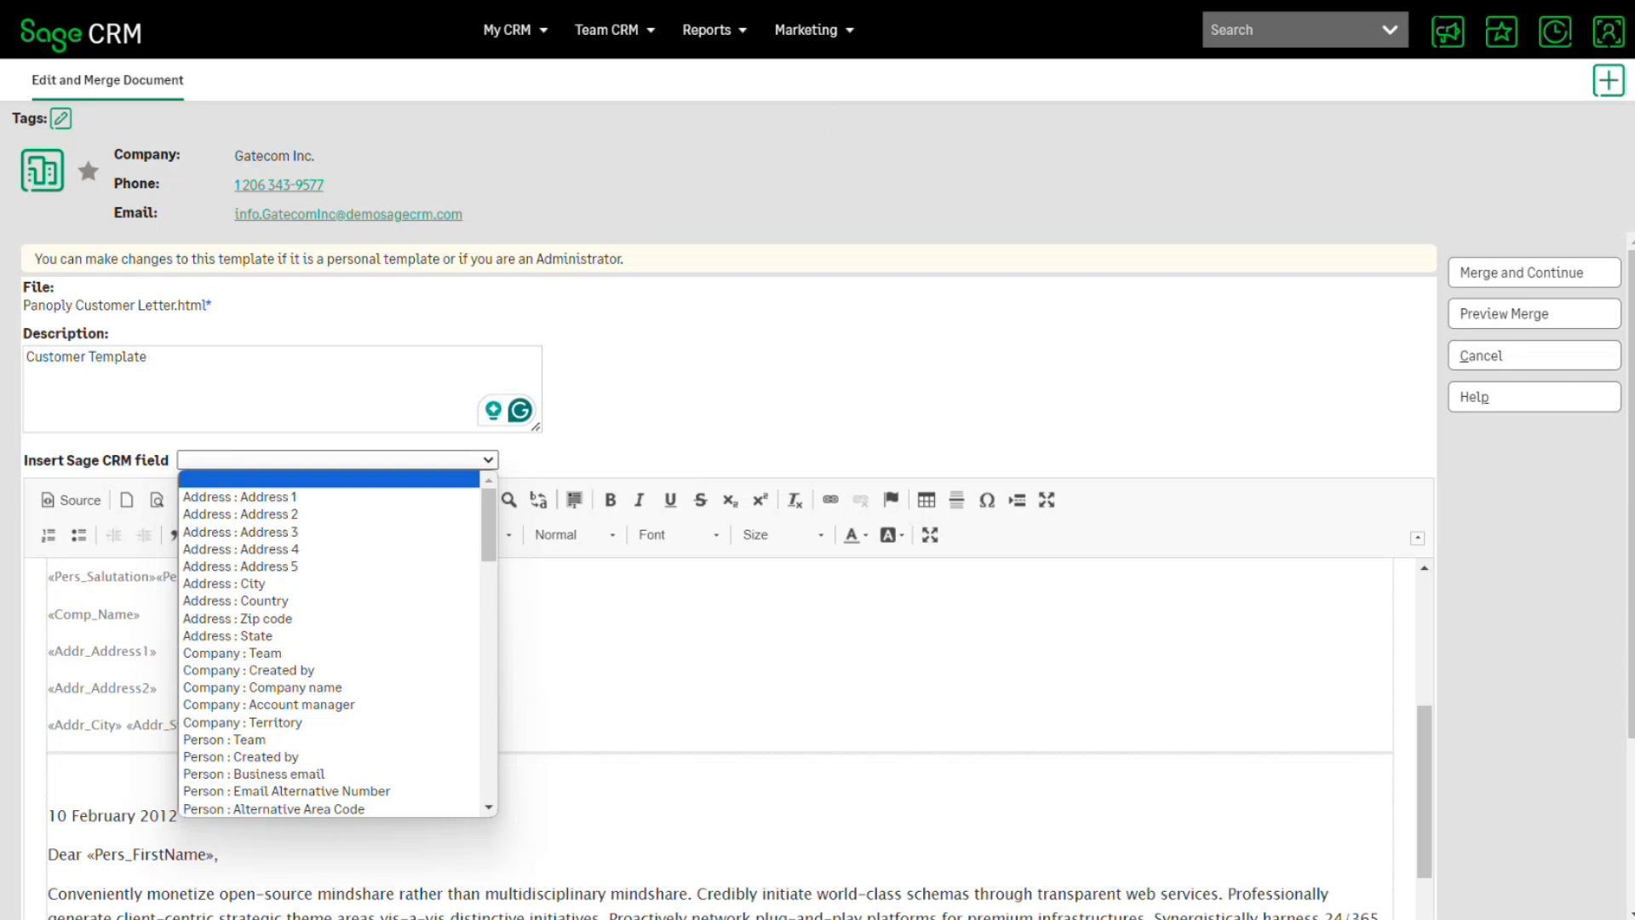
key("Escape")
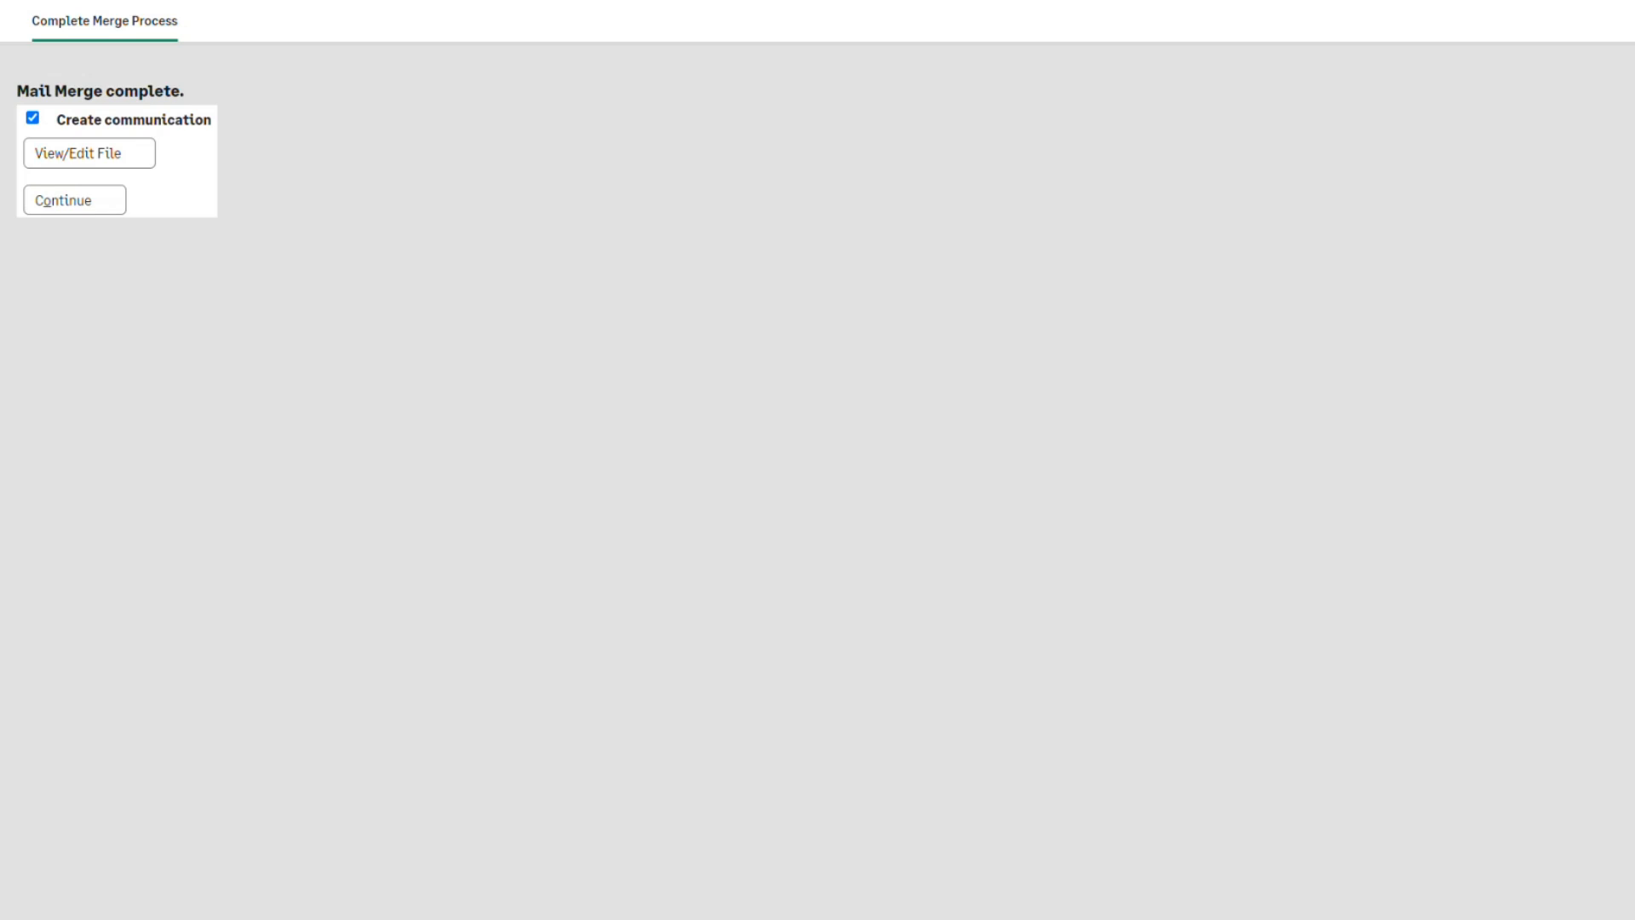
left_click(88, 152)
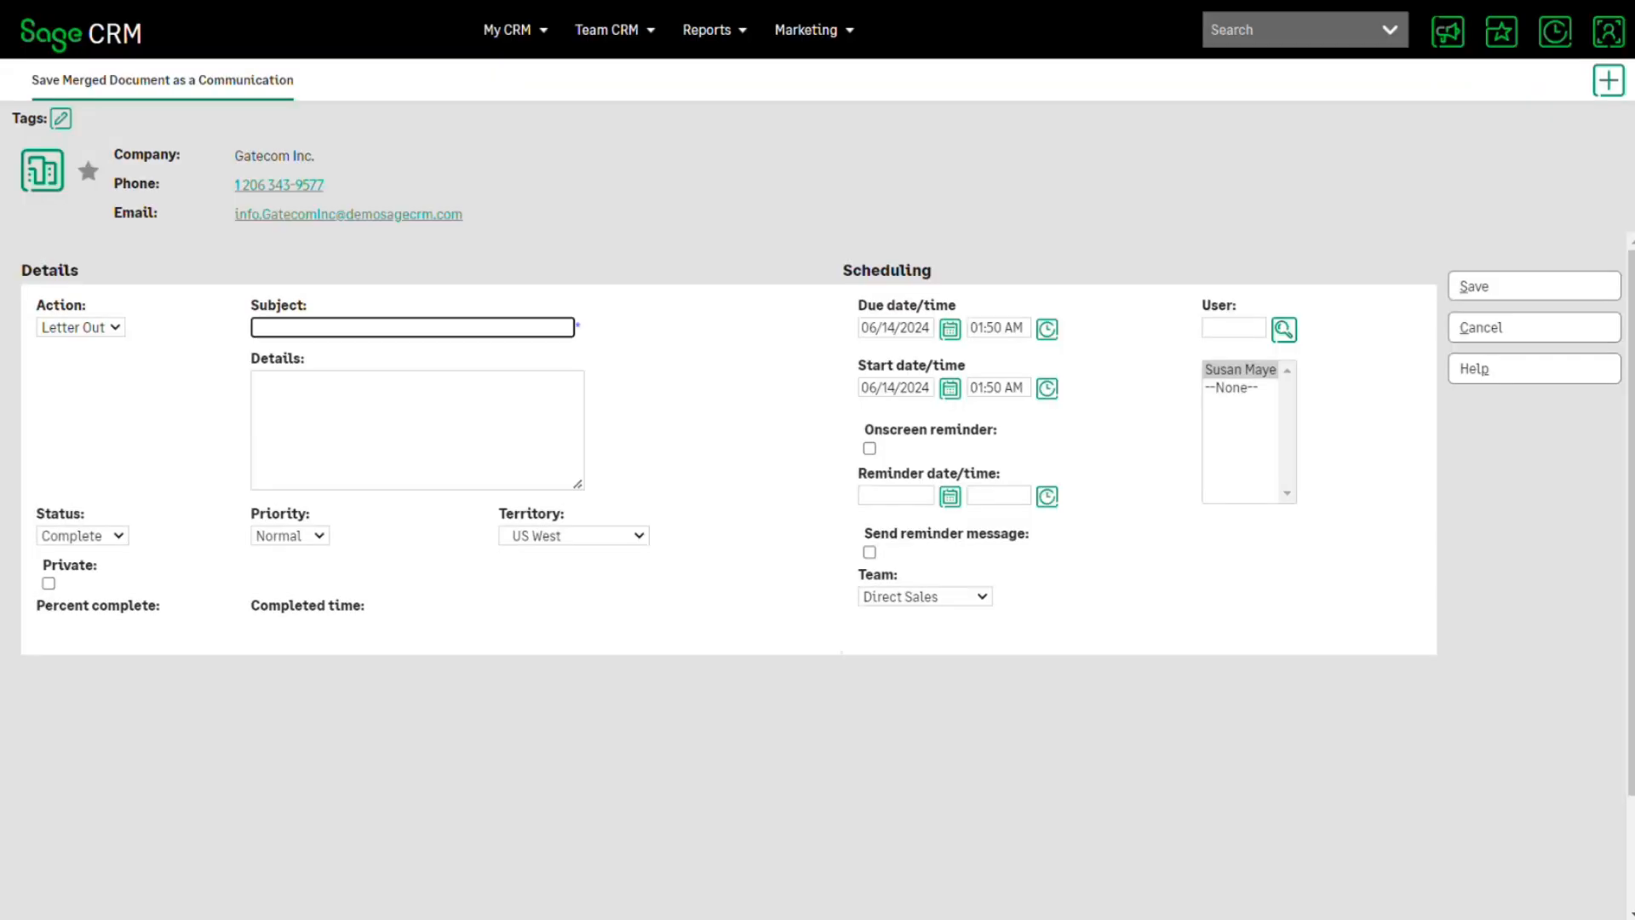
Step: Save the merged letter as a communication with subject "Example Mail Merge" and details "Mail Merge Example", and open the company's documents
type("Example Mail Merge")
key("Tab")
type("Mail Merge Example")
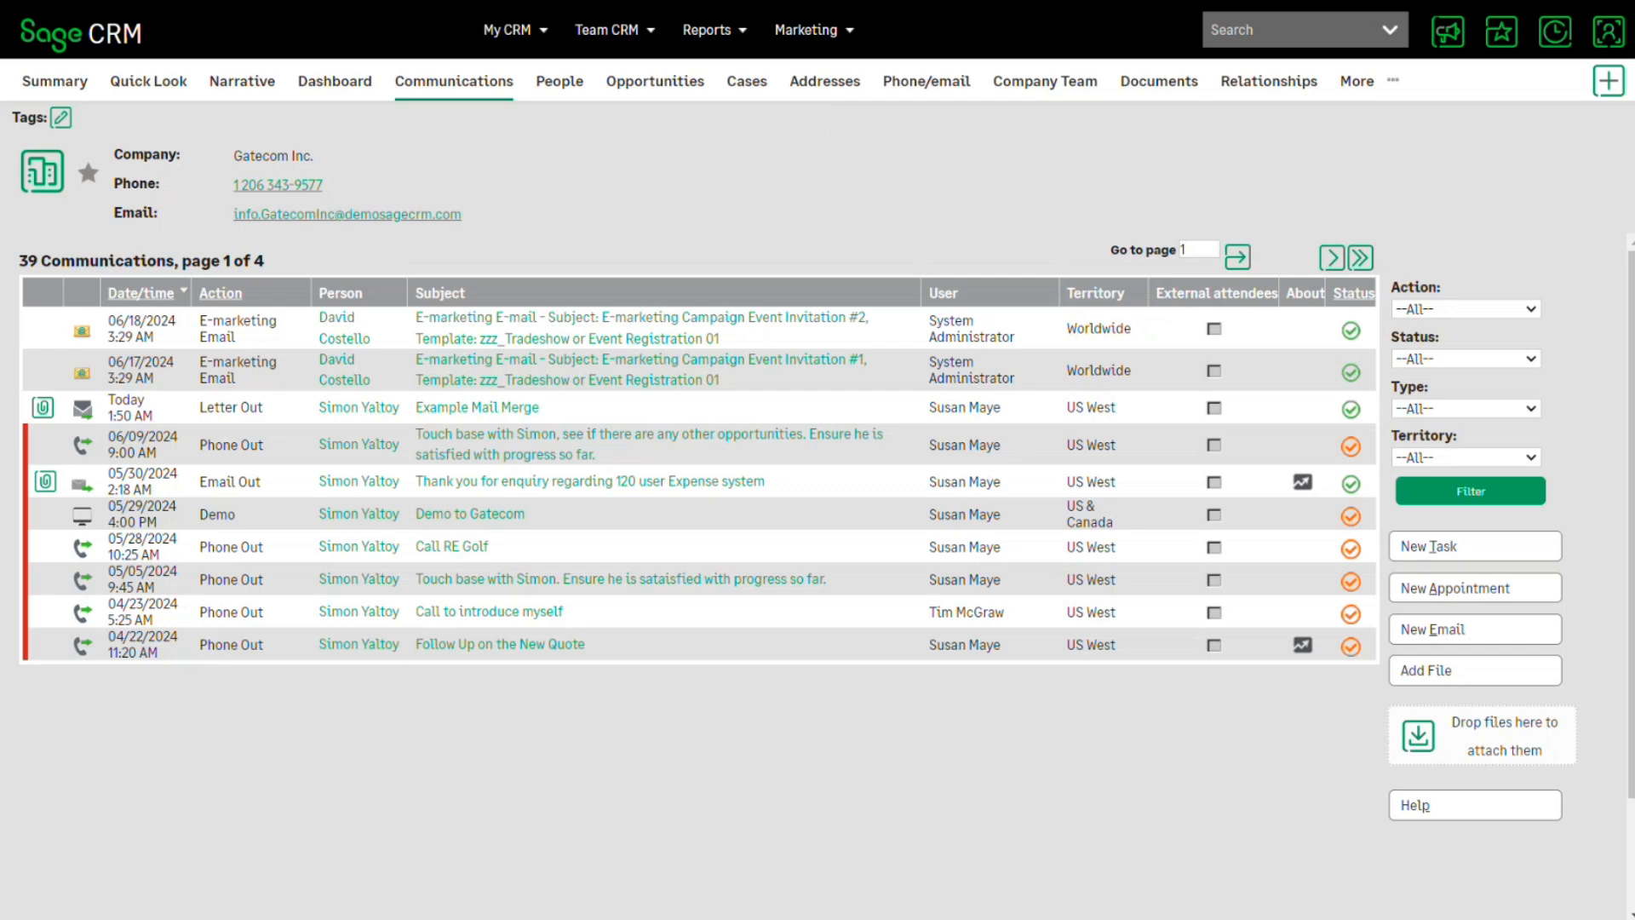
left_click(1160, 82)
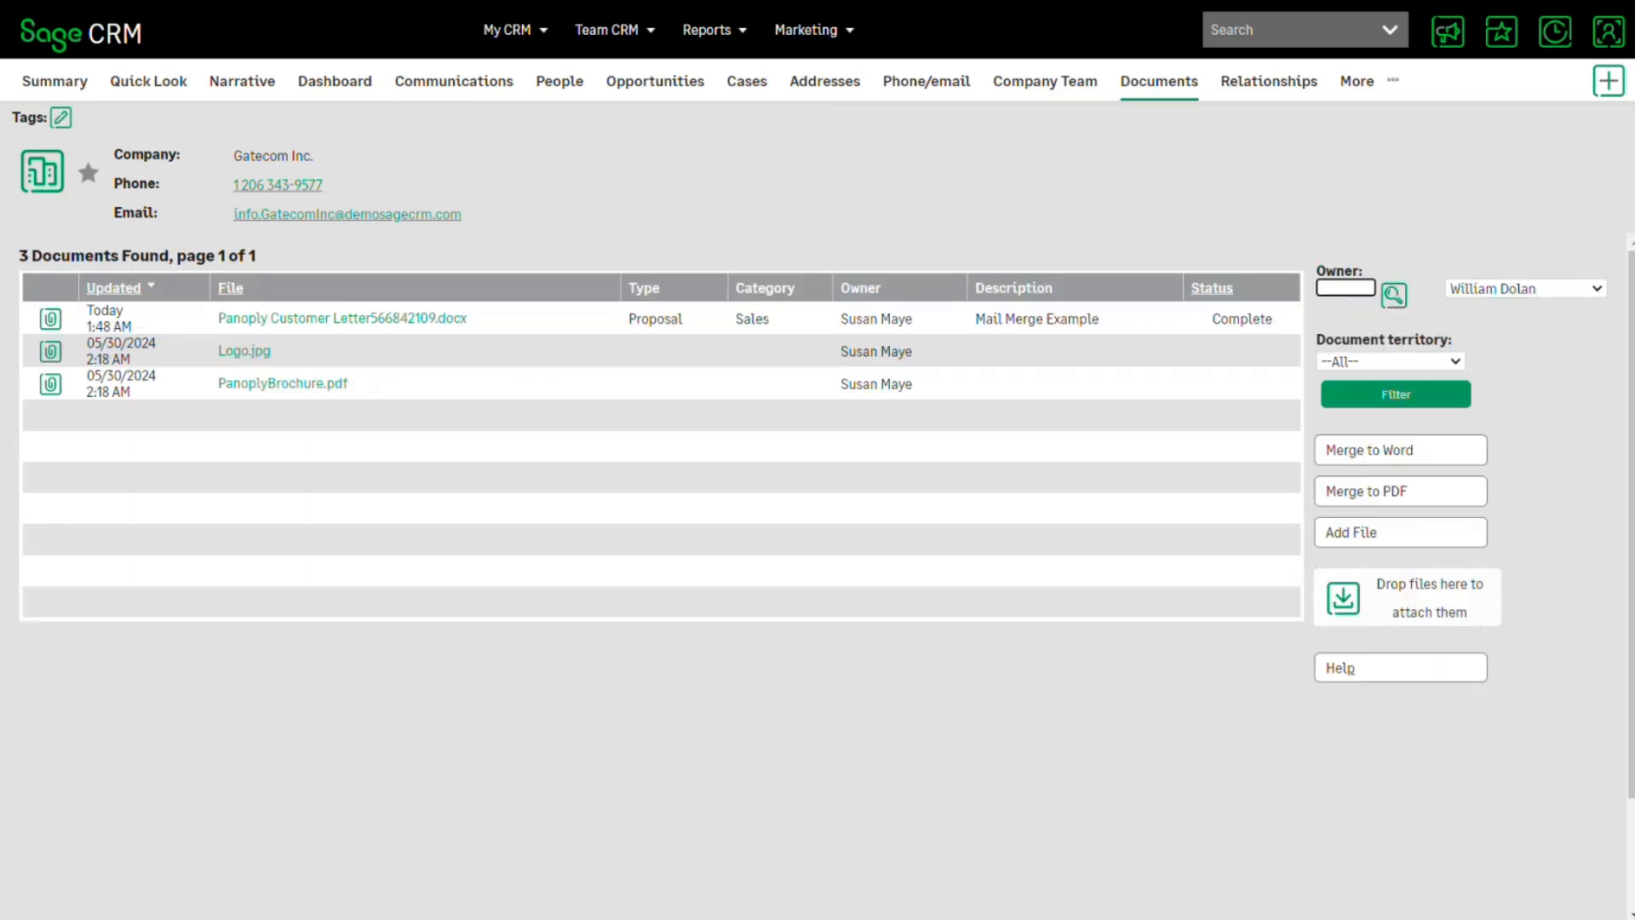